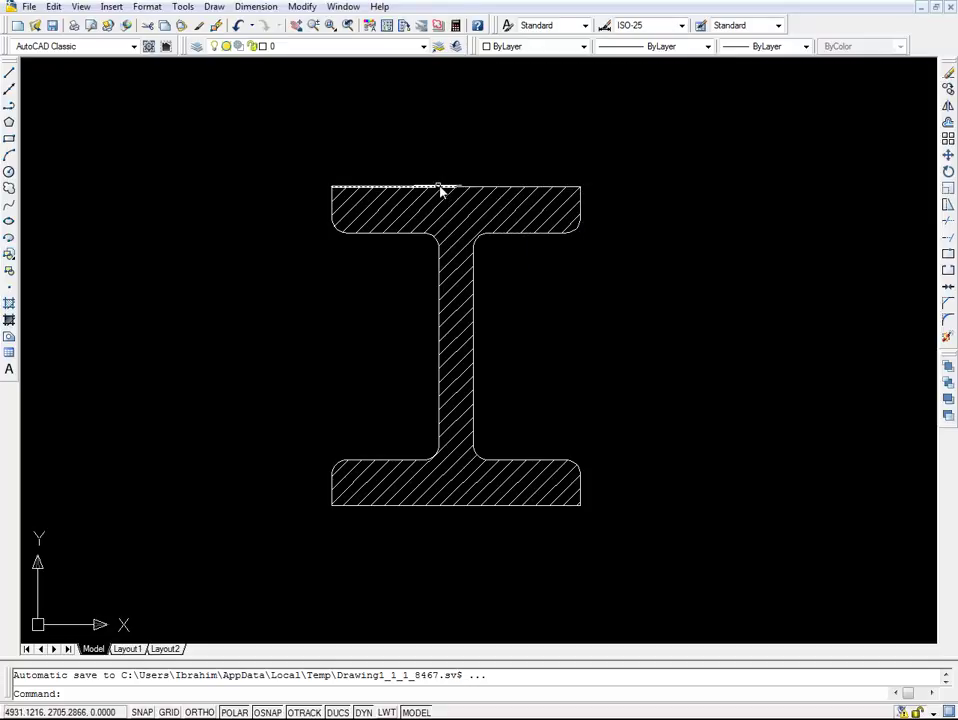
Pick the I-beam's flange edges, fillets and web lines individually, then clear the selection.
left_click(330, 205)
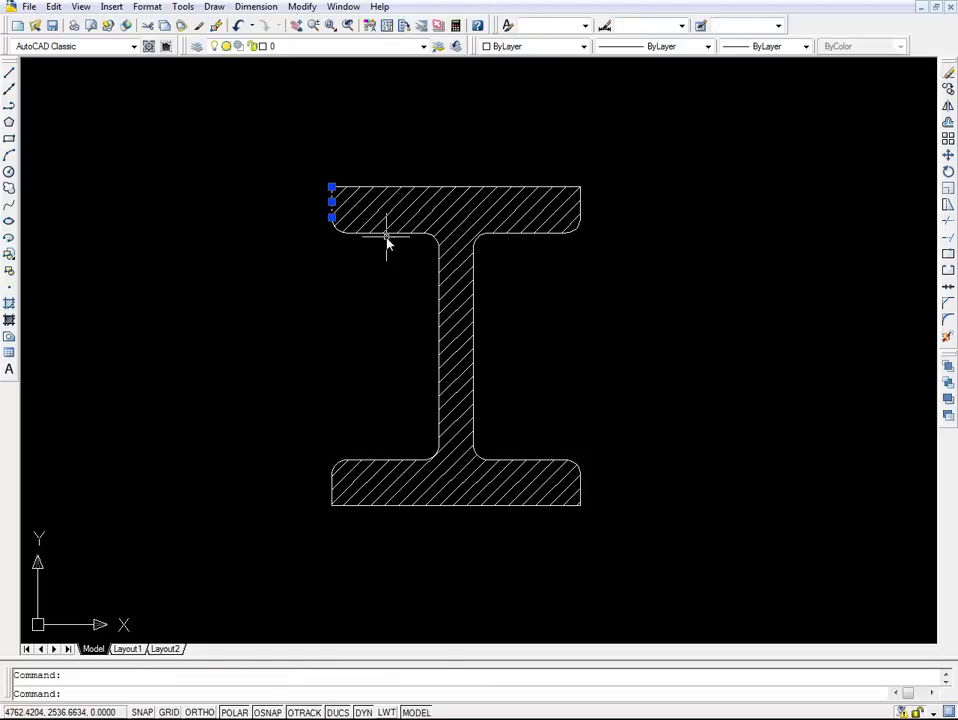
left_click(334, 228)
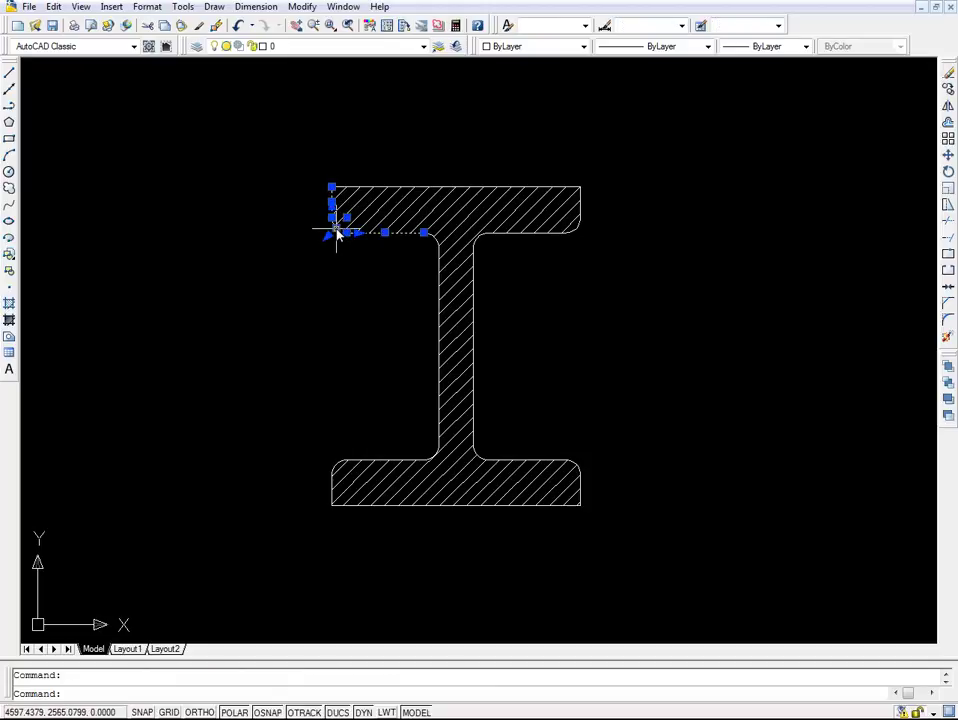
left_click(384, 189)
left_click(396, 199)
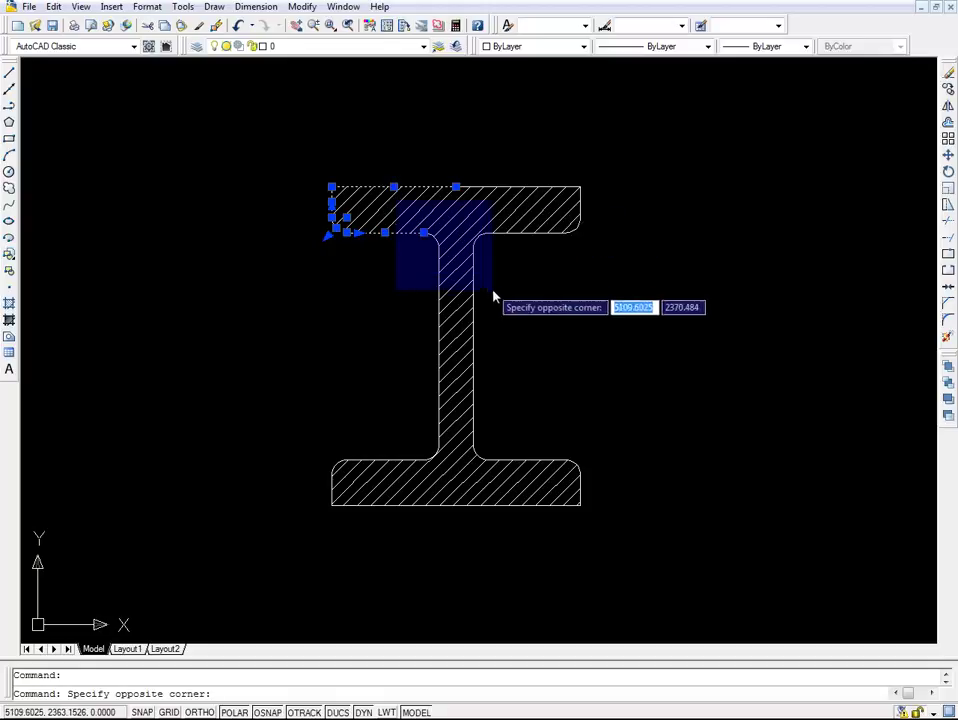
left_click(492, 292)
left_click(535, 297)
left_click(423, 355)
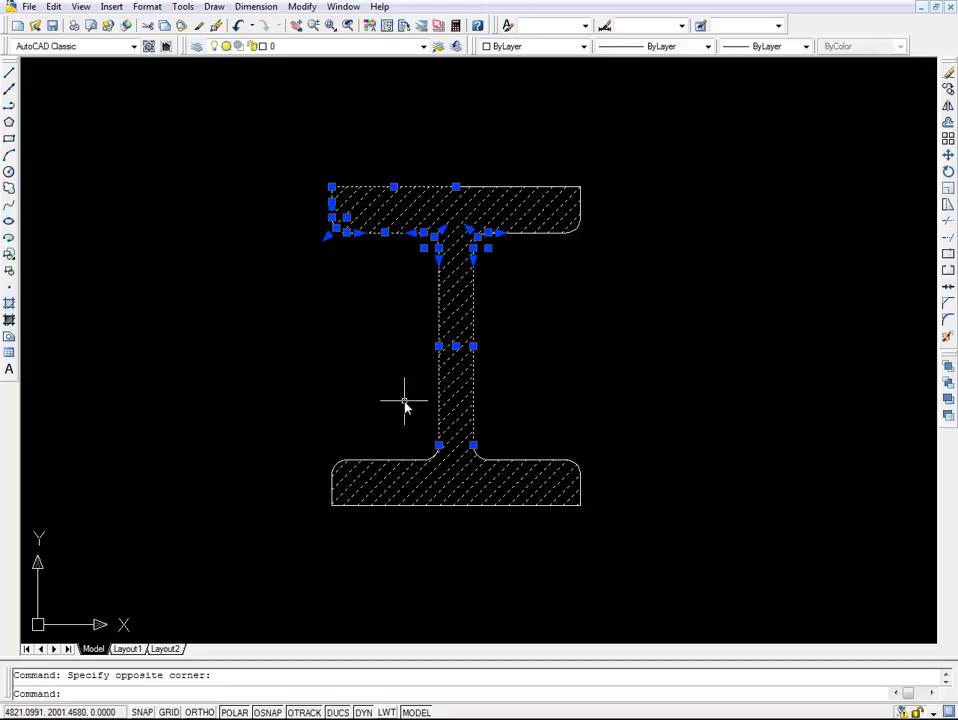
left_click(398, 454)
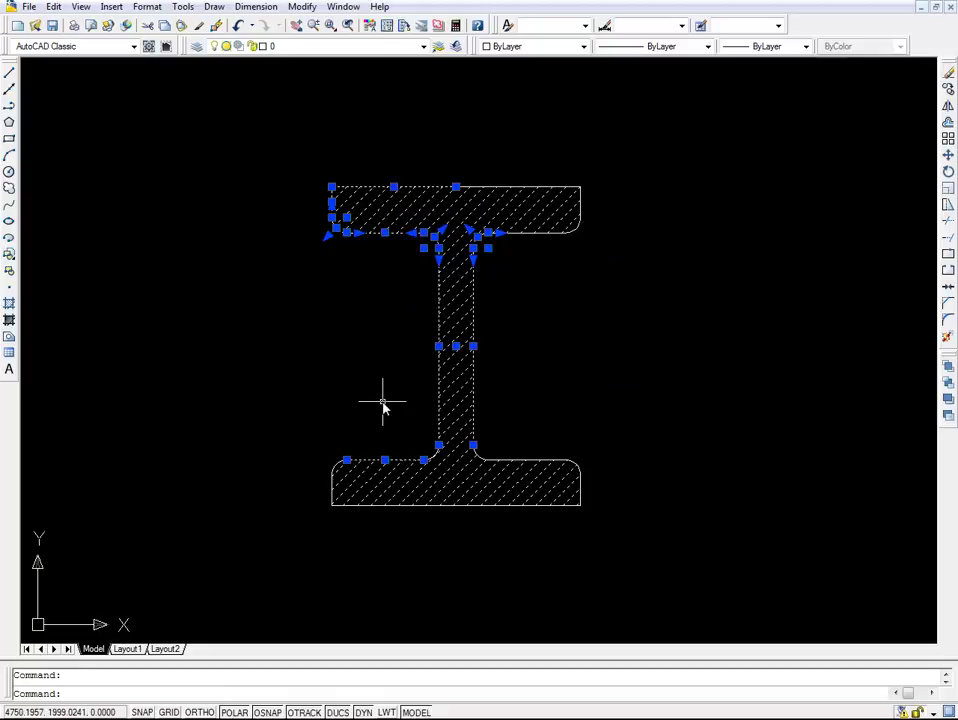
key("Escape")
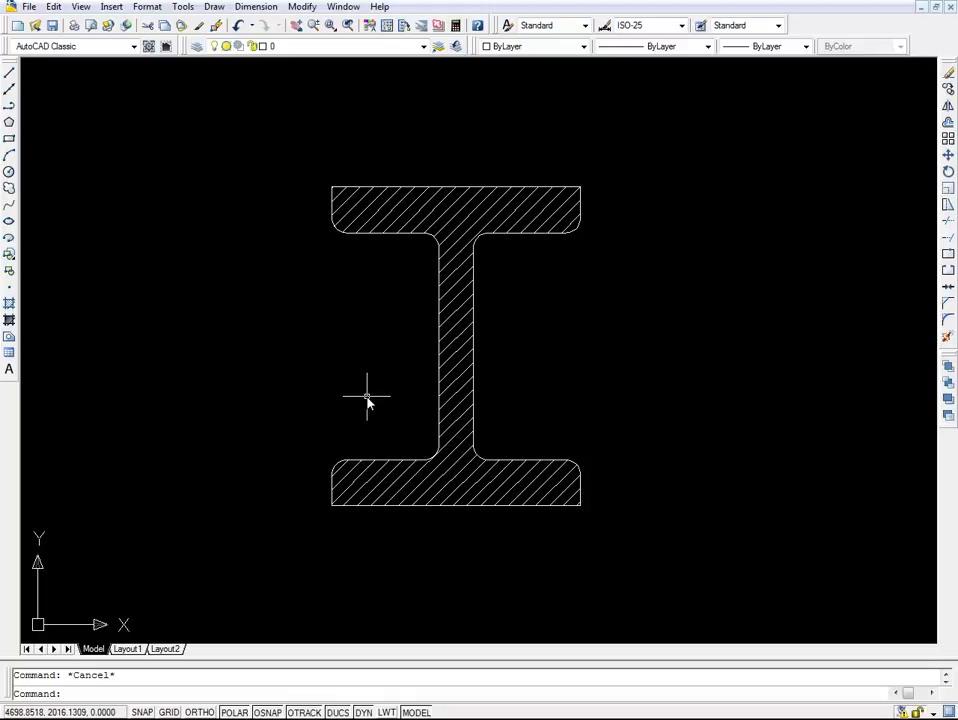
Create the group I_SECTION from a window selection around the whole I-beam.
type("group")
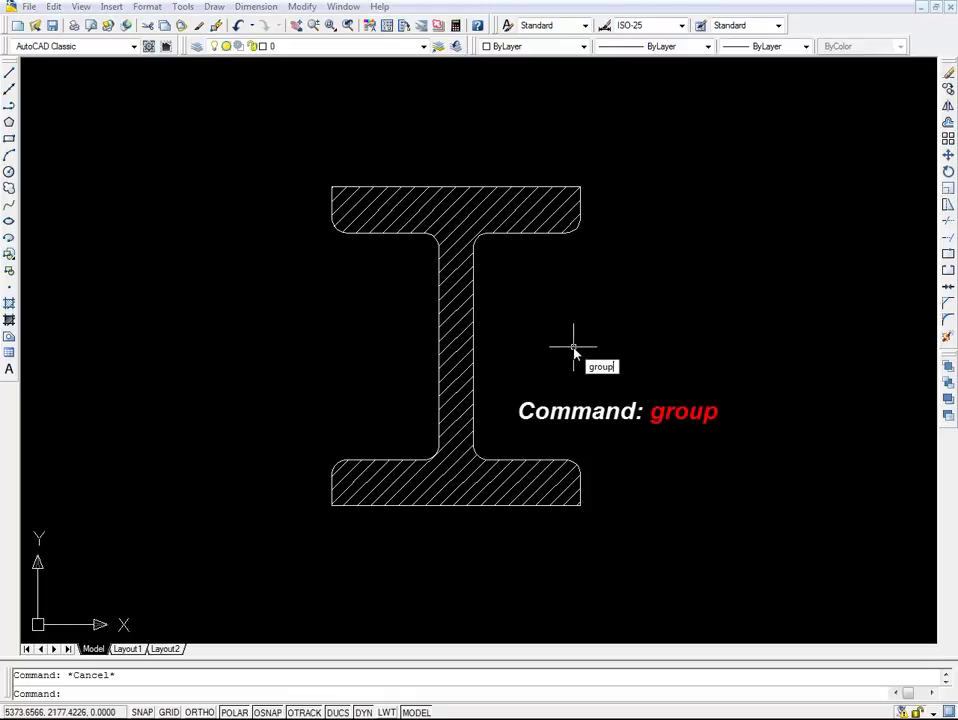
key("Return")
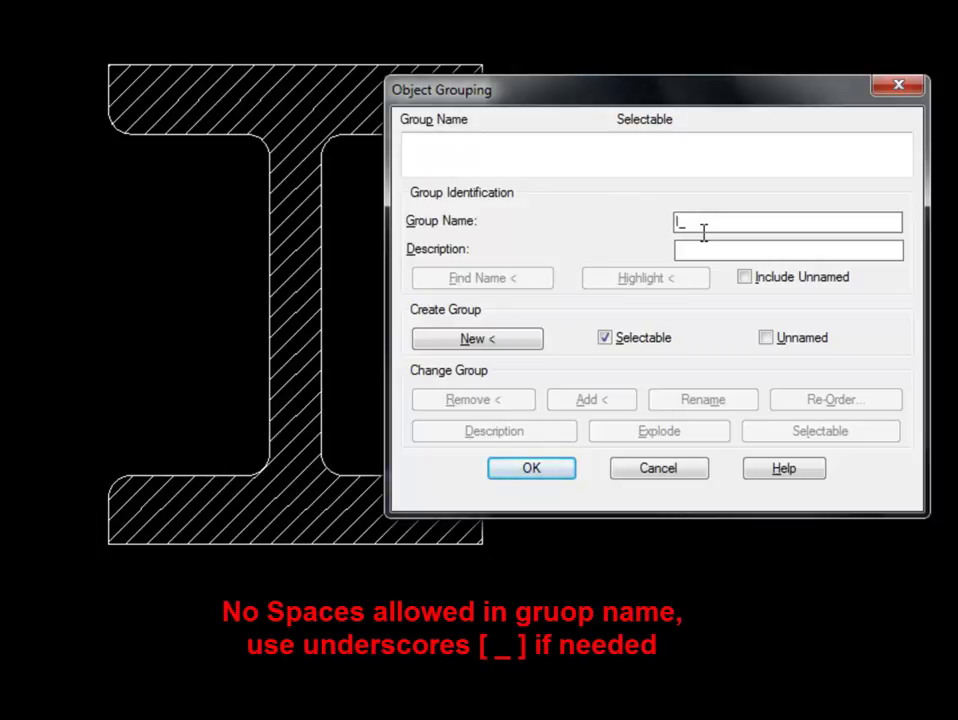
type("I_Section")
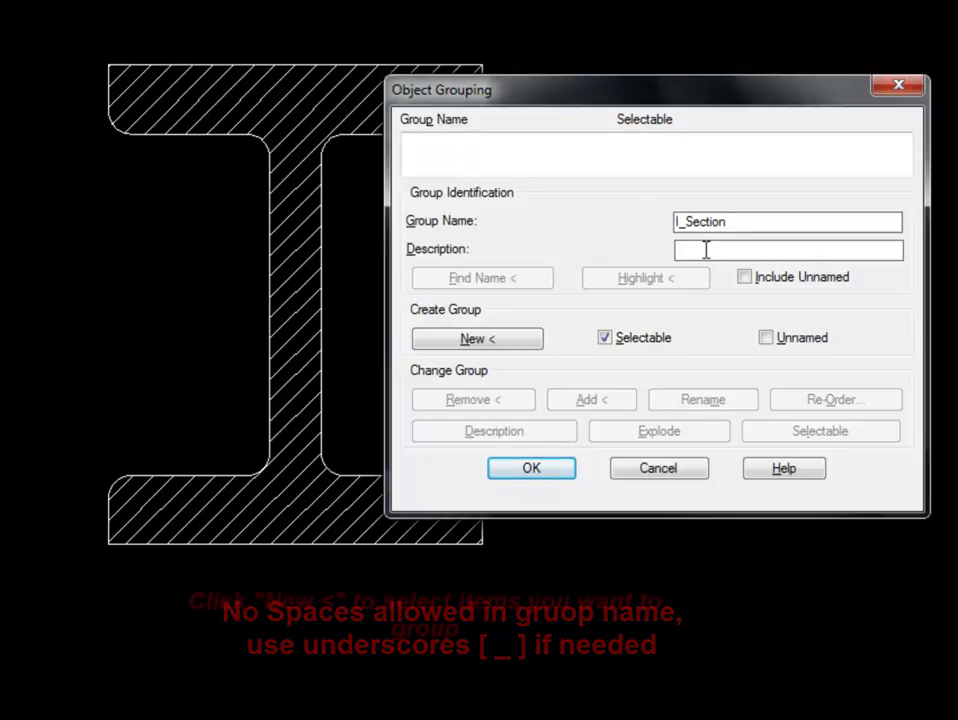
left_click(497, 342)
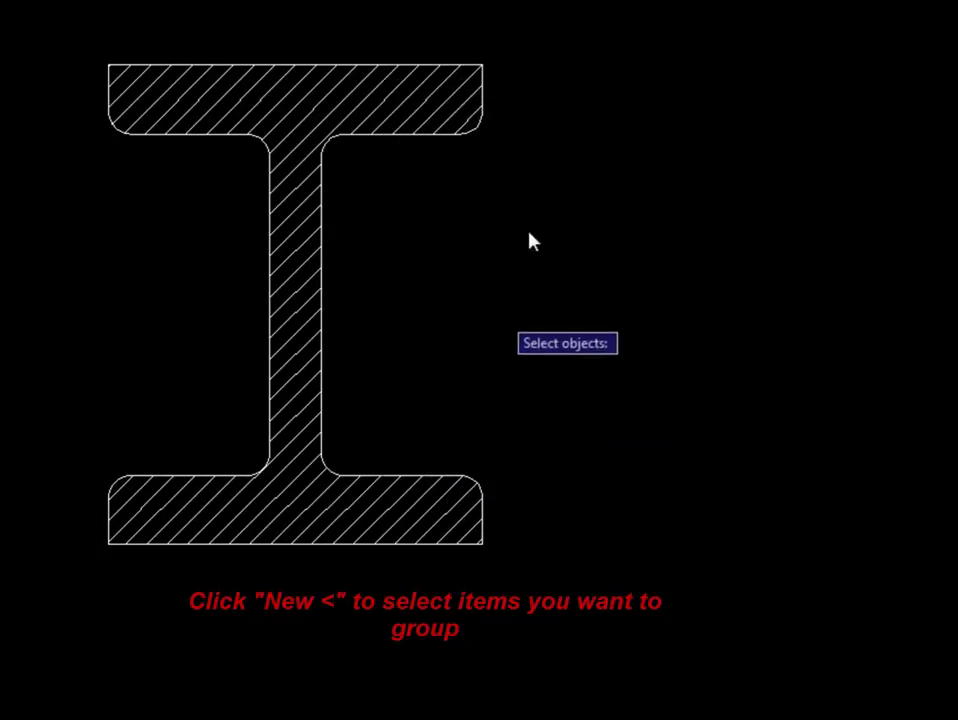
left_click(537, 31)
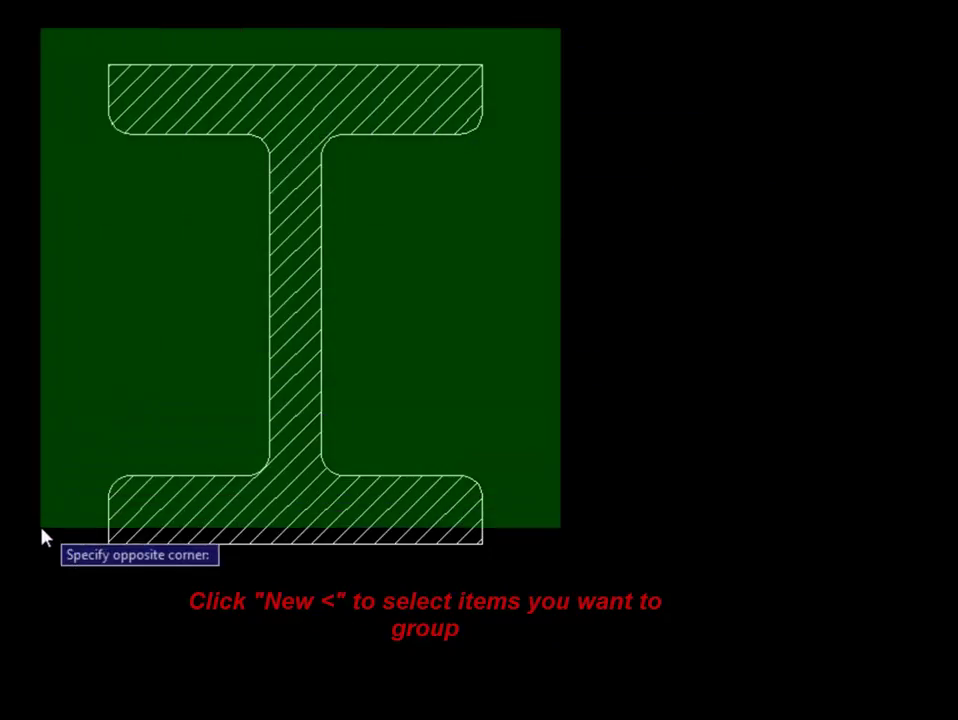
left_click(12, 580)
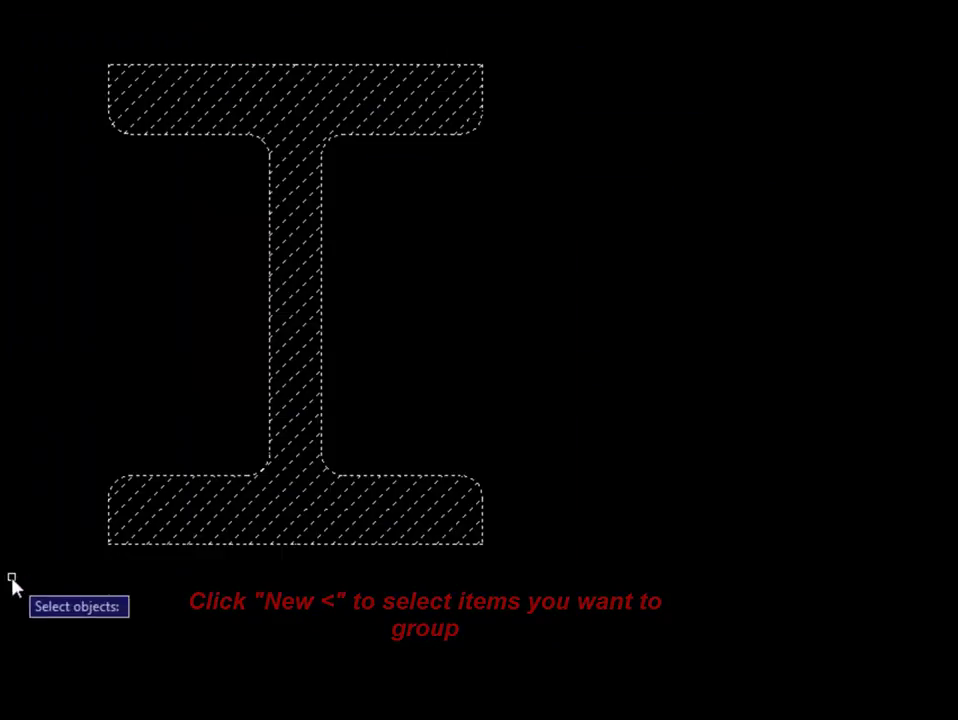
key("Return")
mouse_move(166, 107)
left_mouse_down()
mouse_move(422, 92)
mouse_move(402, 93)
left_mouse_up()
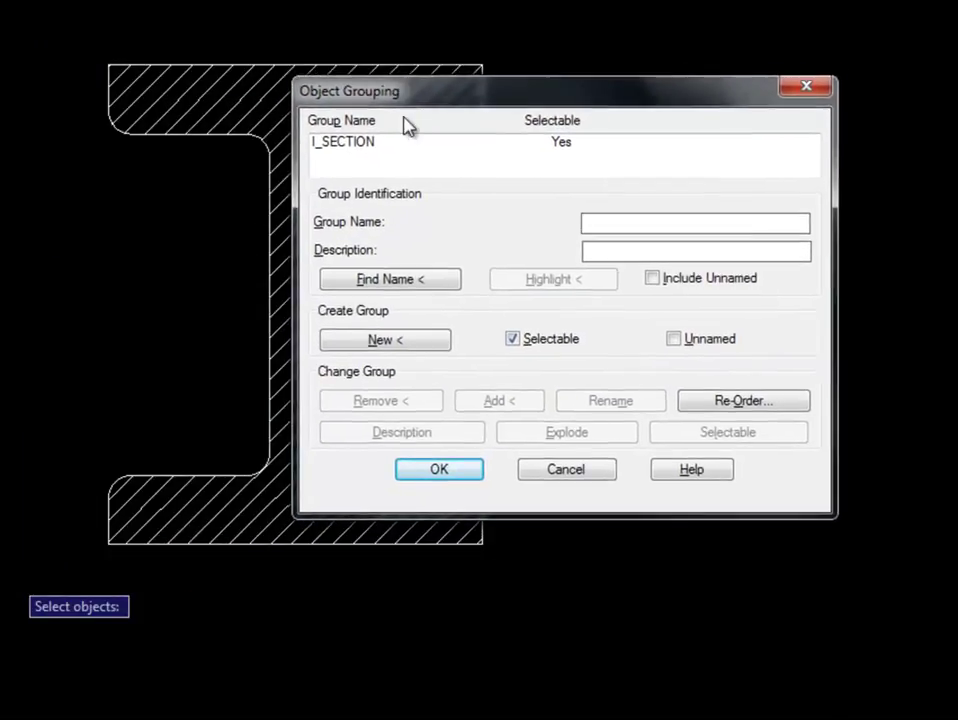
left_click(445, 474)
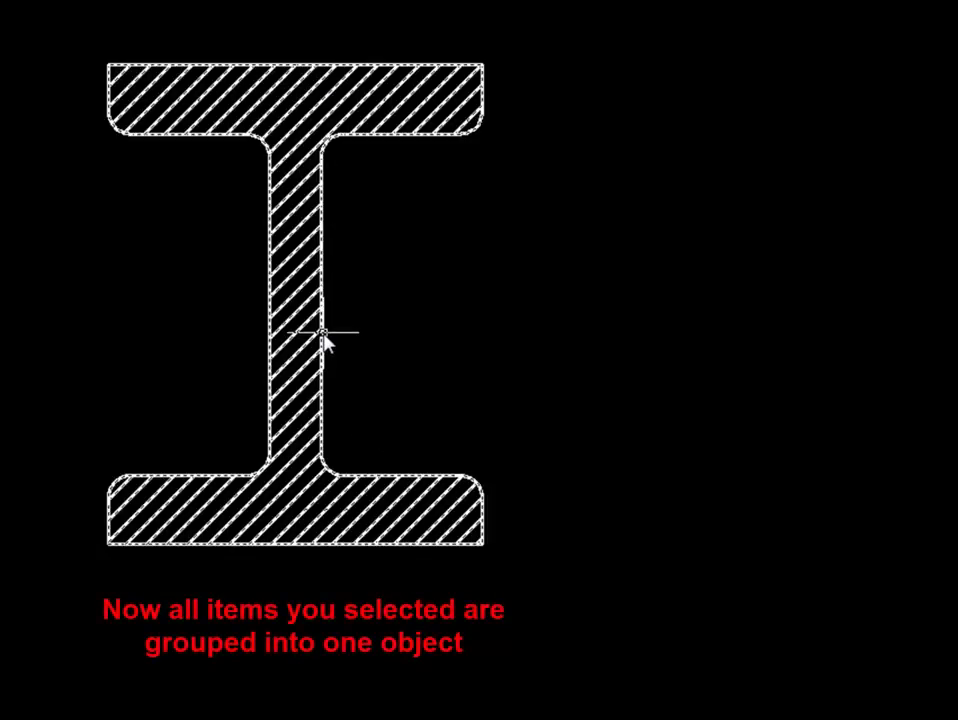
left_click(394, 137)
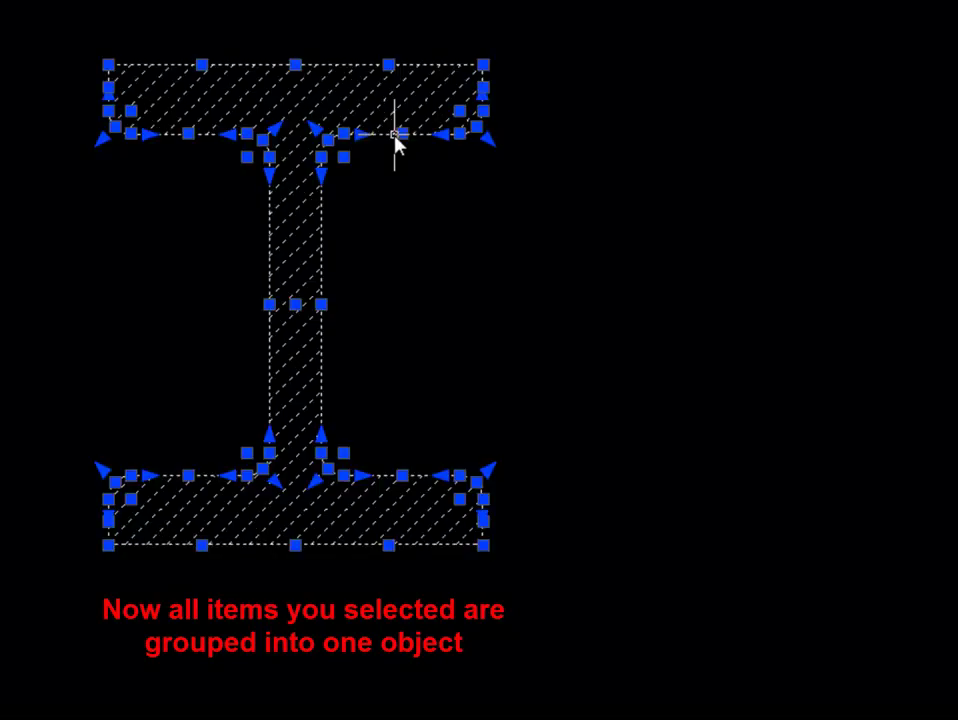
left_click(383, 222)
key("Escape")
key("Escape")
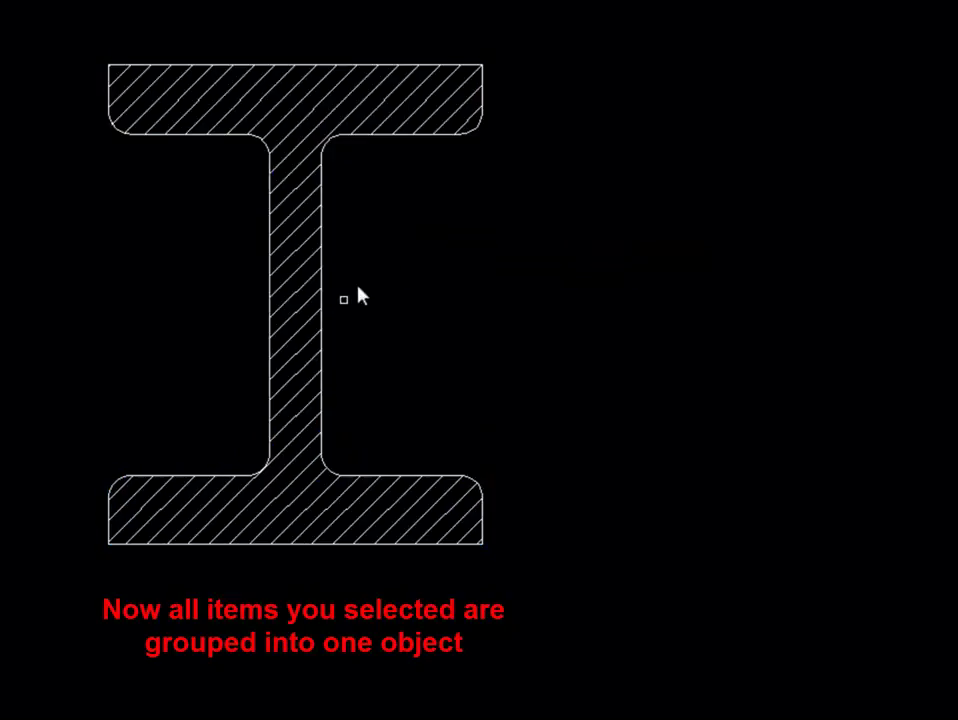
left_click(120, 485)
key("Escape")
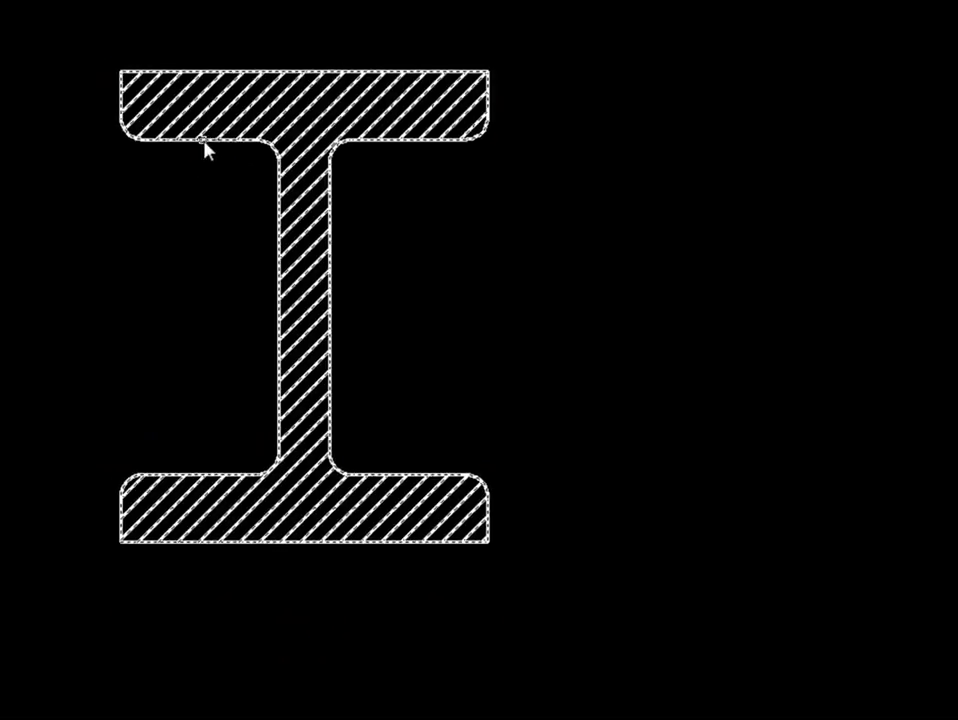
Copy the I-beam group from its bottom-left corner to a point on the right.
type("copy")
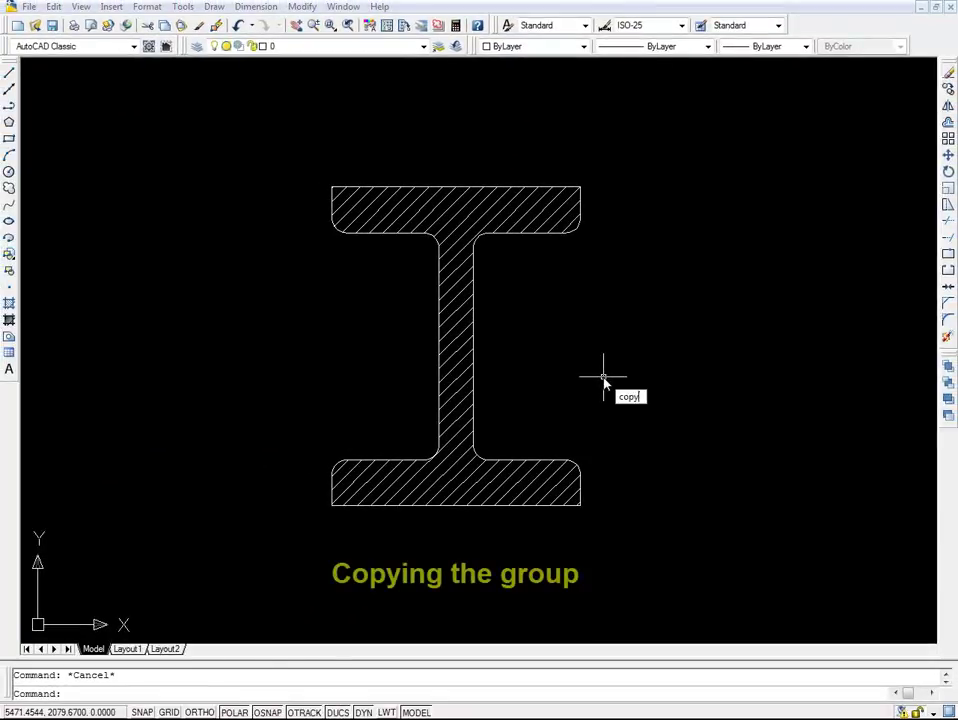
key("Return")
left_click(671, 168)
left_click(71, 588)
key("Return")
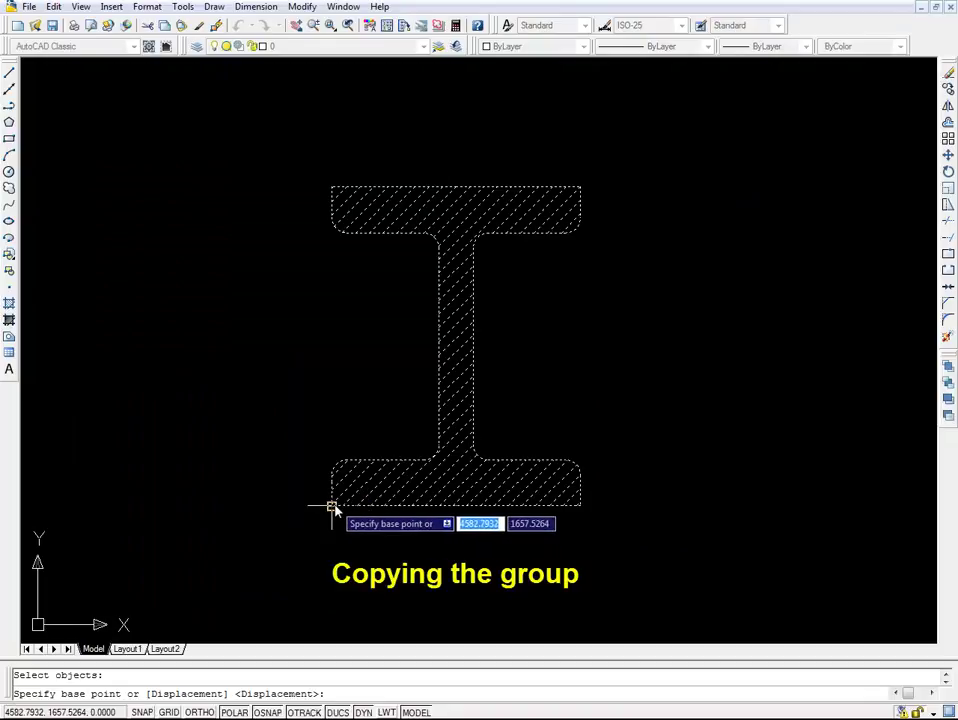
left_click(331, 505)
left_click(643, 507)
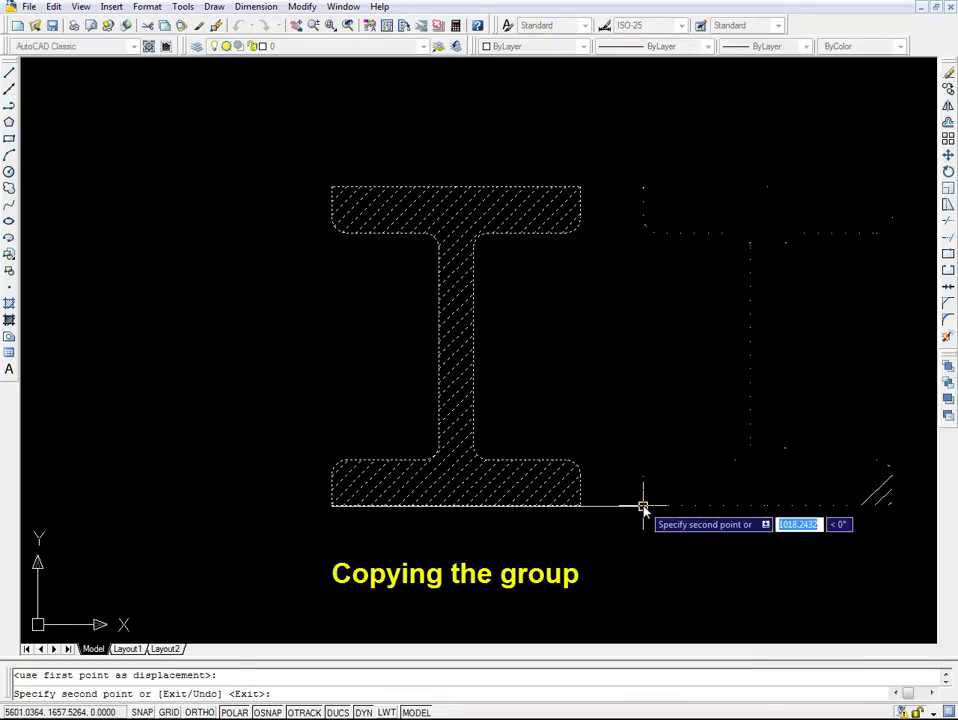
key("Escape")
scroll(643, 507, "up", 2)
scroll(643, 507, "down", 3)
middle_click_drag(643, 507, 485, 494)
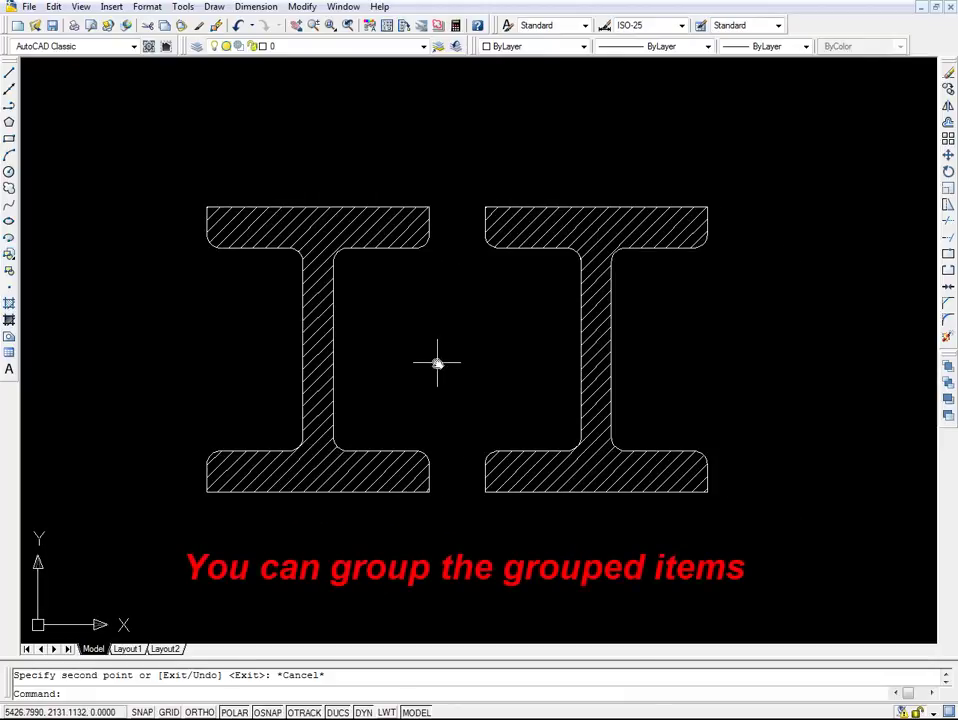
Create group I_SECTION_GROUP from a window selection enclosing both I-beams.
type("group")
key("Return")
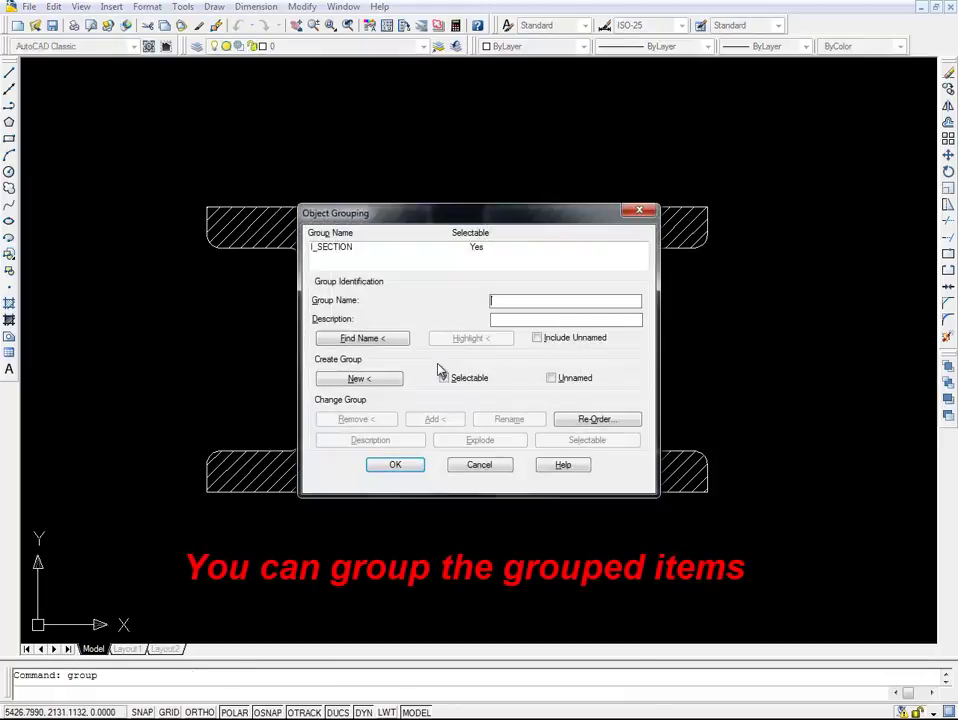
left_click_drag(463, 220, 557, 266)
type("I_S")
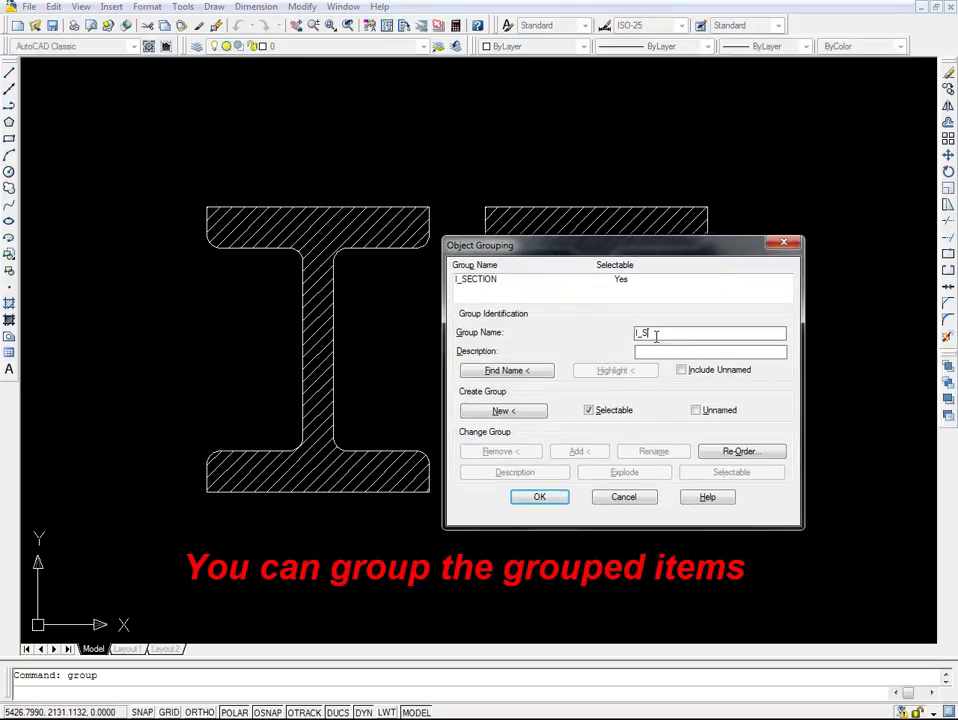
type("ection_Group")
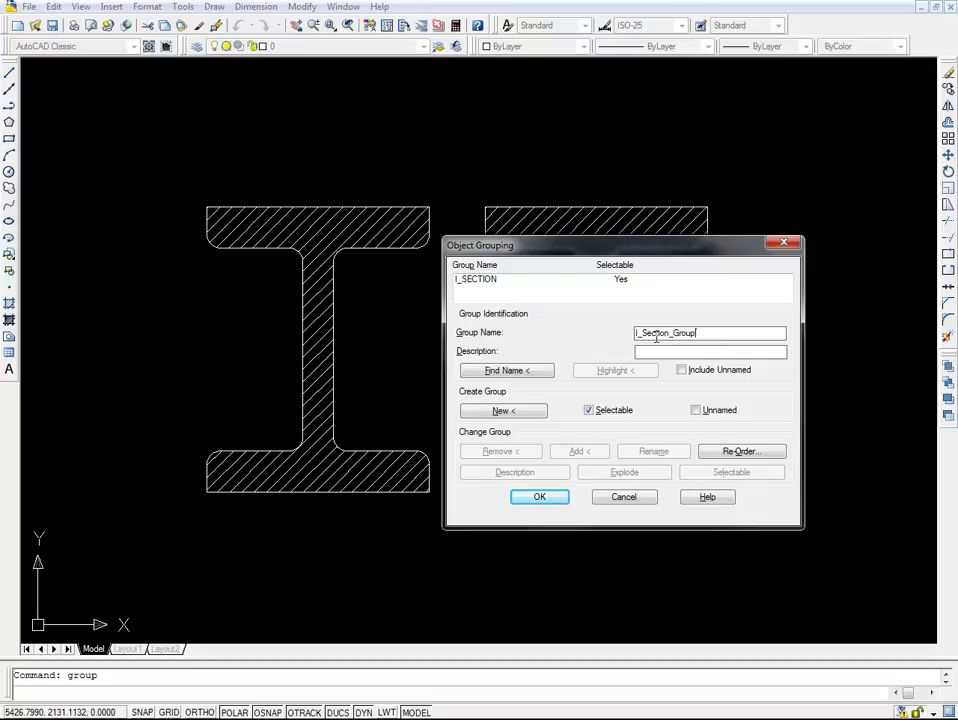
left_click(505, 412)
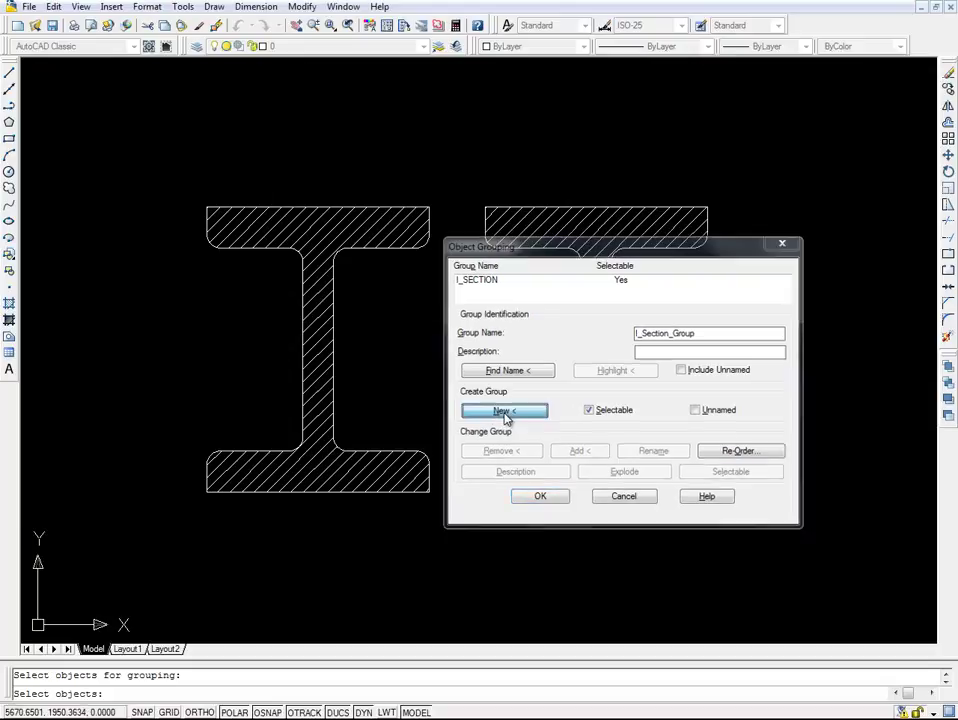
left_click(751, 162)
left_click(197, 527)
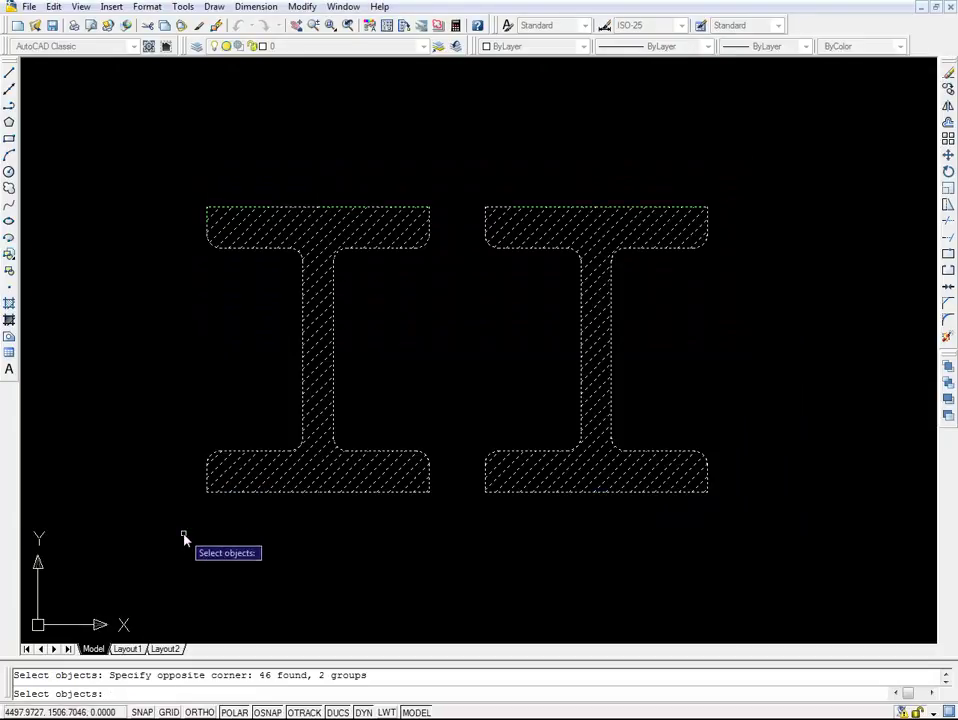
key("Return")
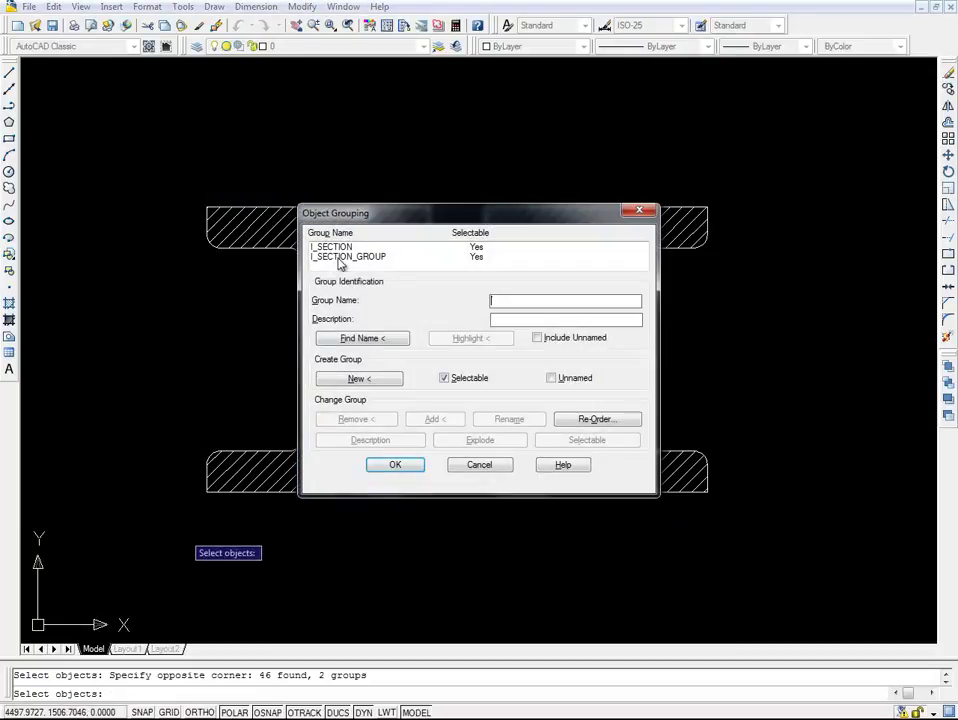
left_click_drag(417, 231, 516, 299)
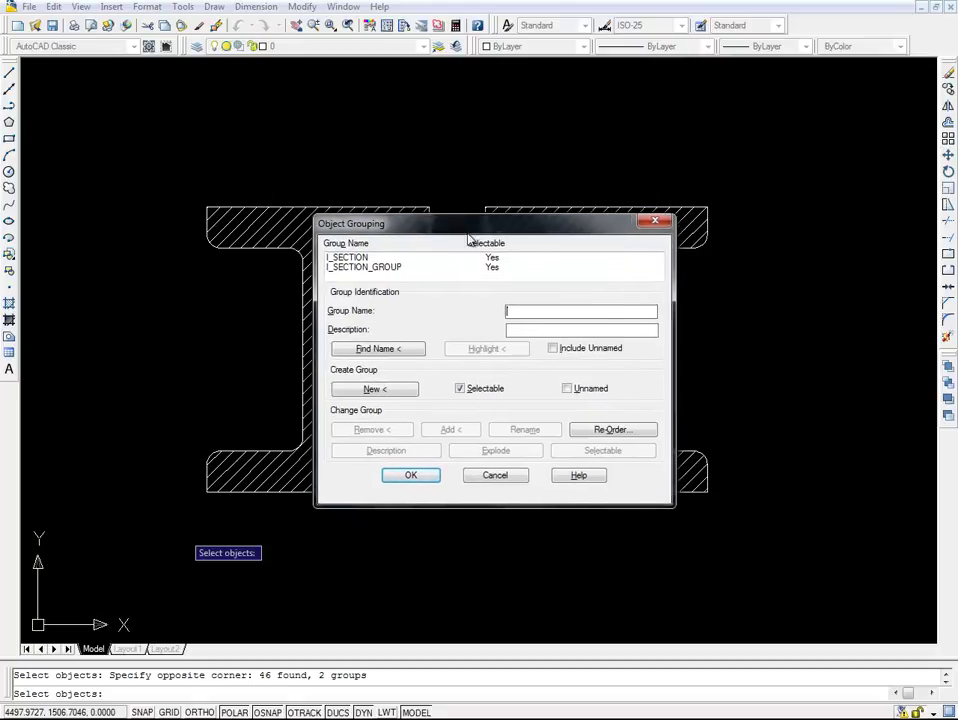
left_click(472, 511)
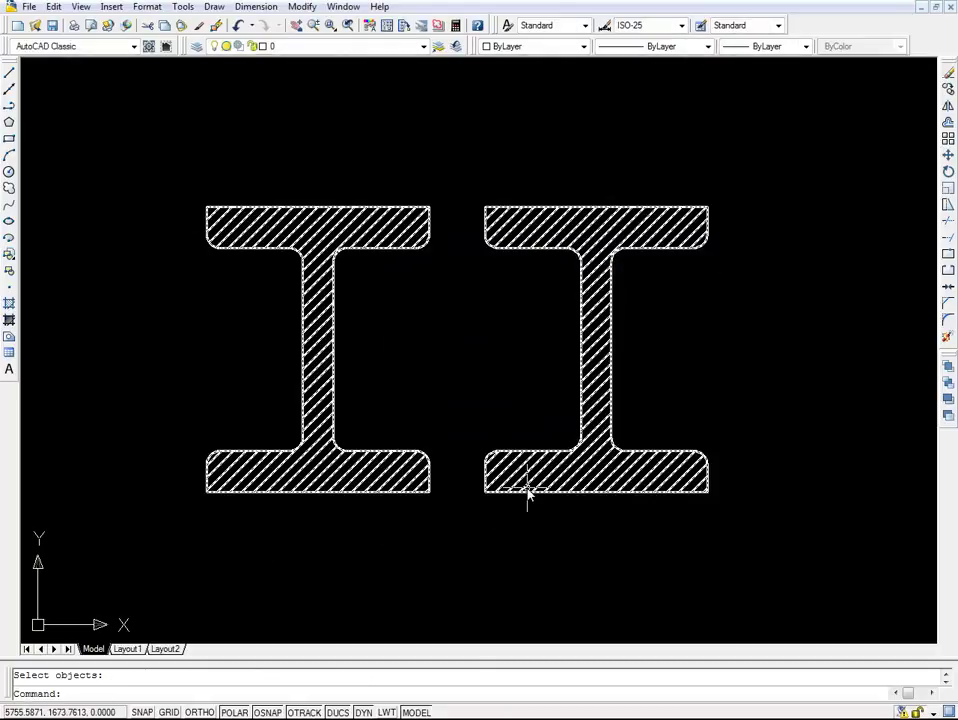
Move the grouped I-beams by their bottom-right corner to a new location.
type("m")
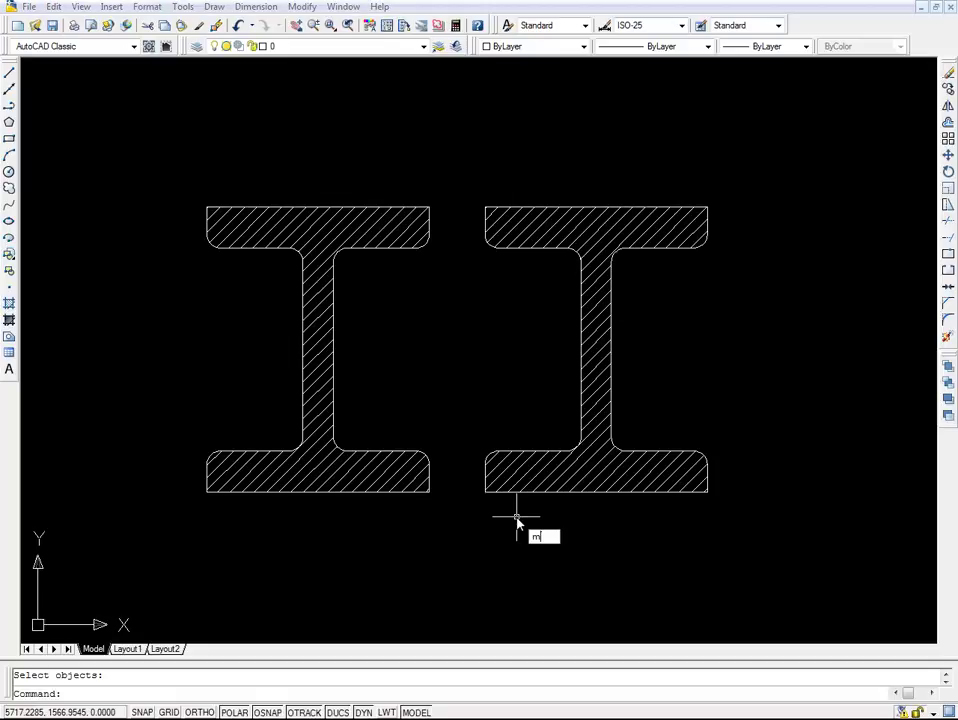
key("Return")
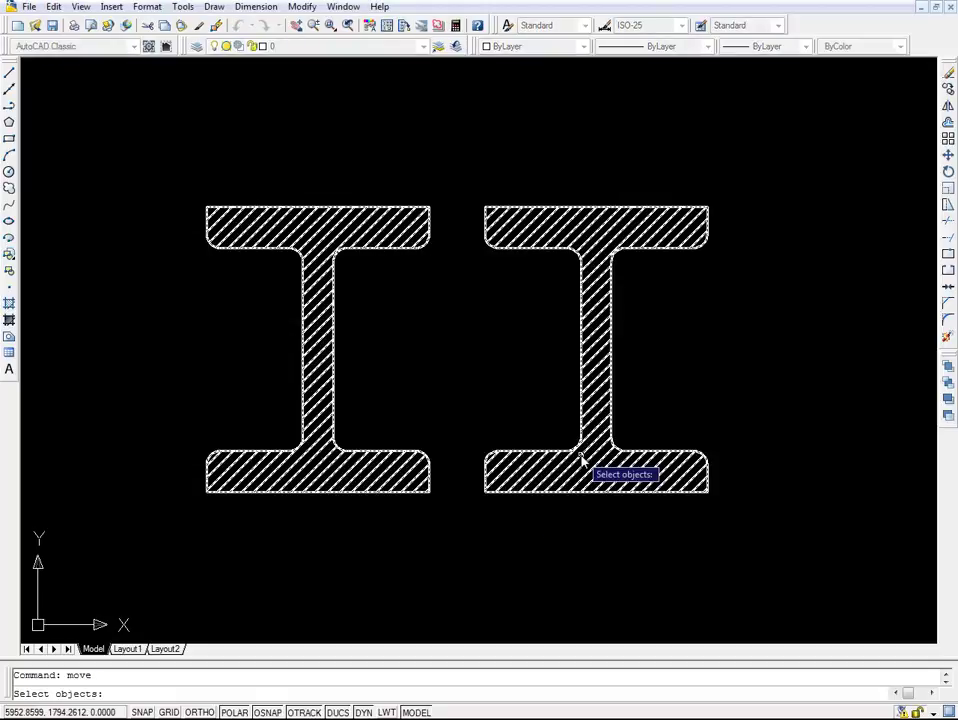
left_click(583, 459)
key("Return")
left_click(707, 492)
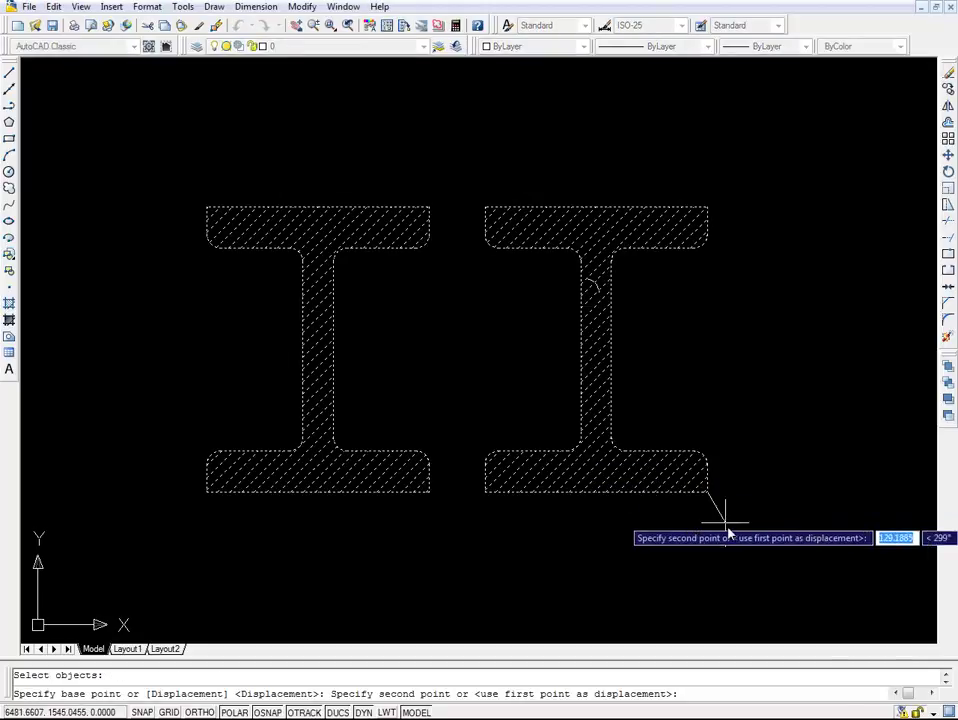
left_click(812, 593)
mouse_move(812, 588)
middle_mouse_down()
mouse_move(791, 487)
mouse_move(738, 449)
mouse_move(728, 505)
mouse_move(726, 466)
middle_mouse_up()
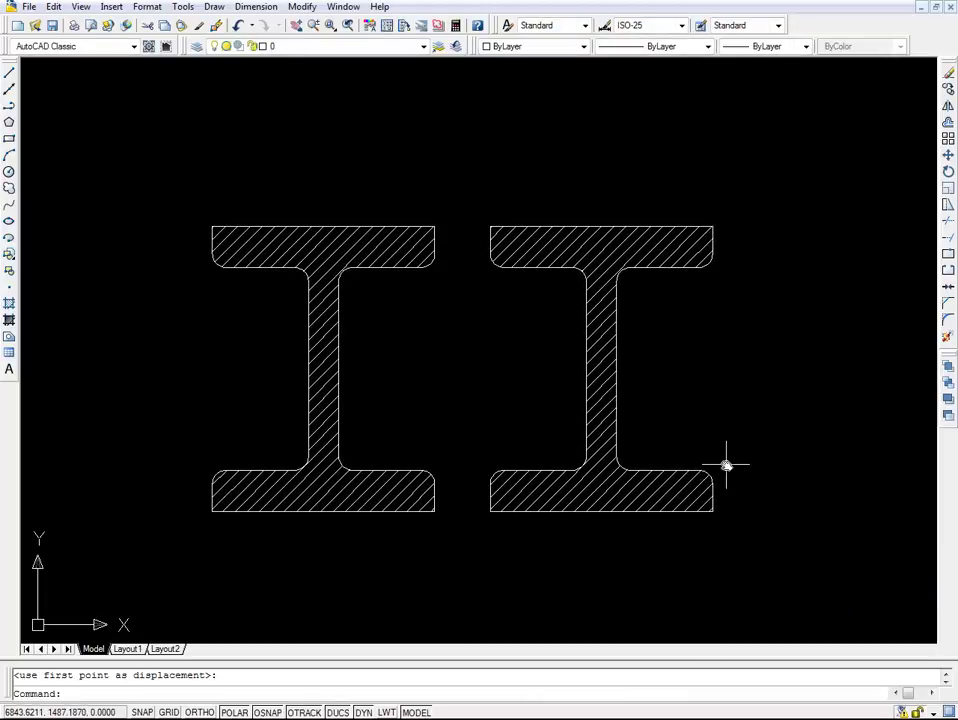
Explode I_SECTION_GROUP in the Object Grouping dialog and confirm.
type("group")
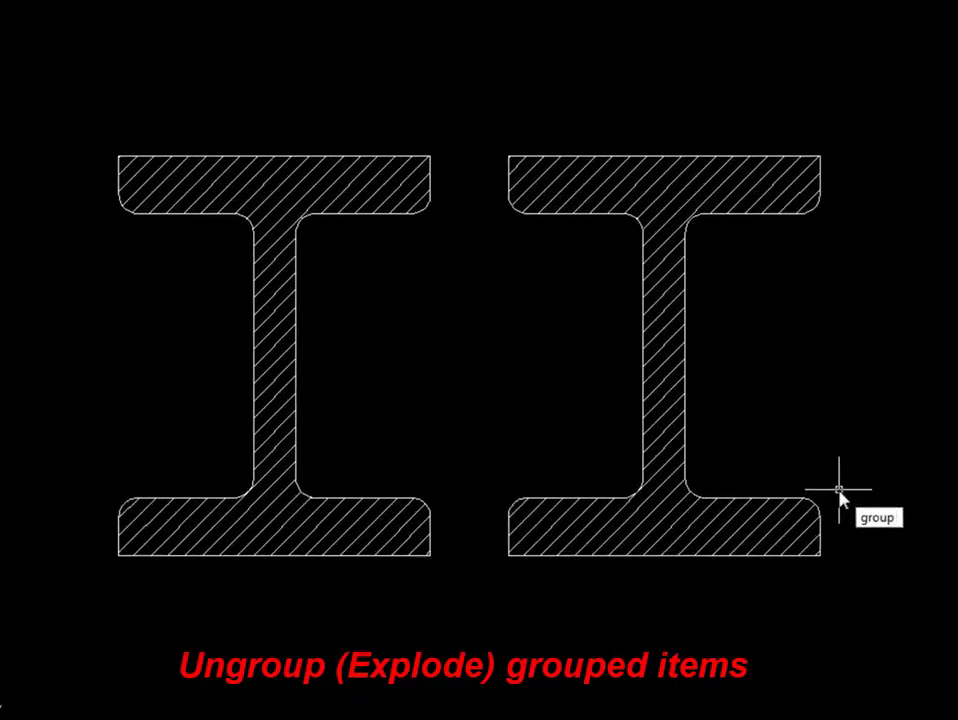
key("Return")
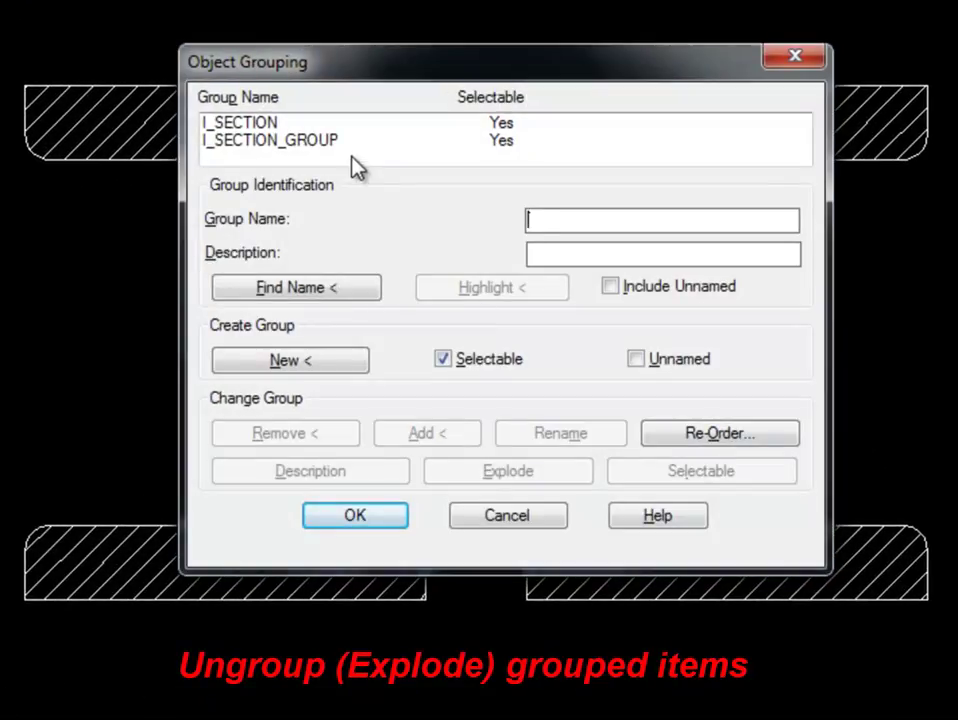
left_click(340, 148)
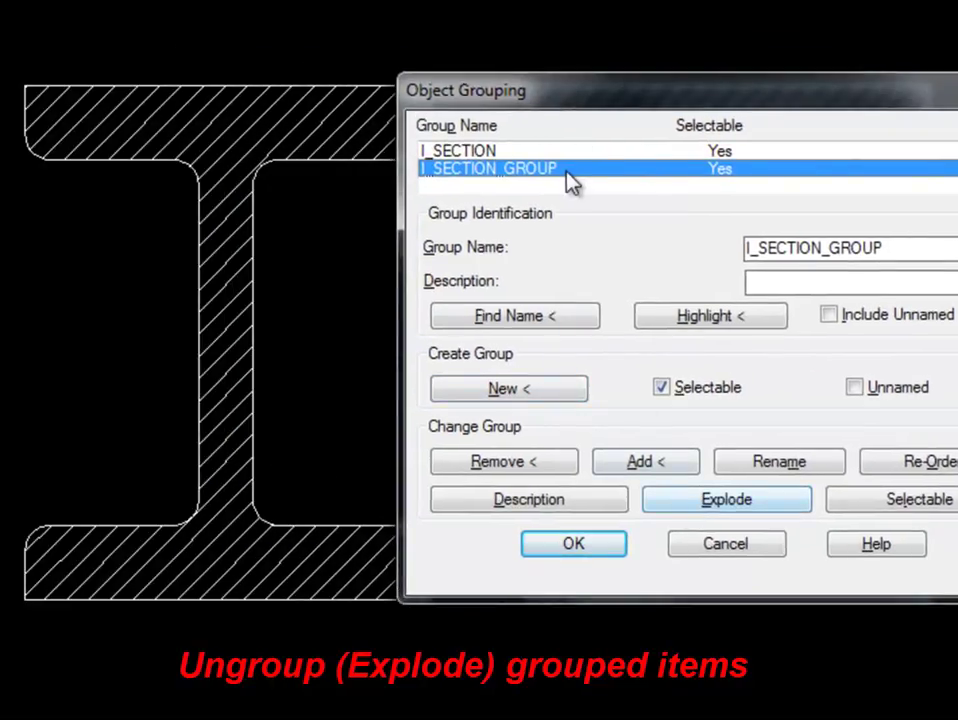
left_click(688, 508)
left_click(603, 552)
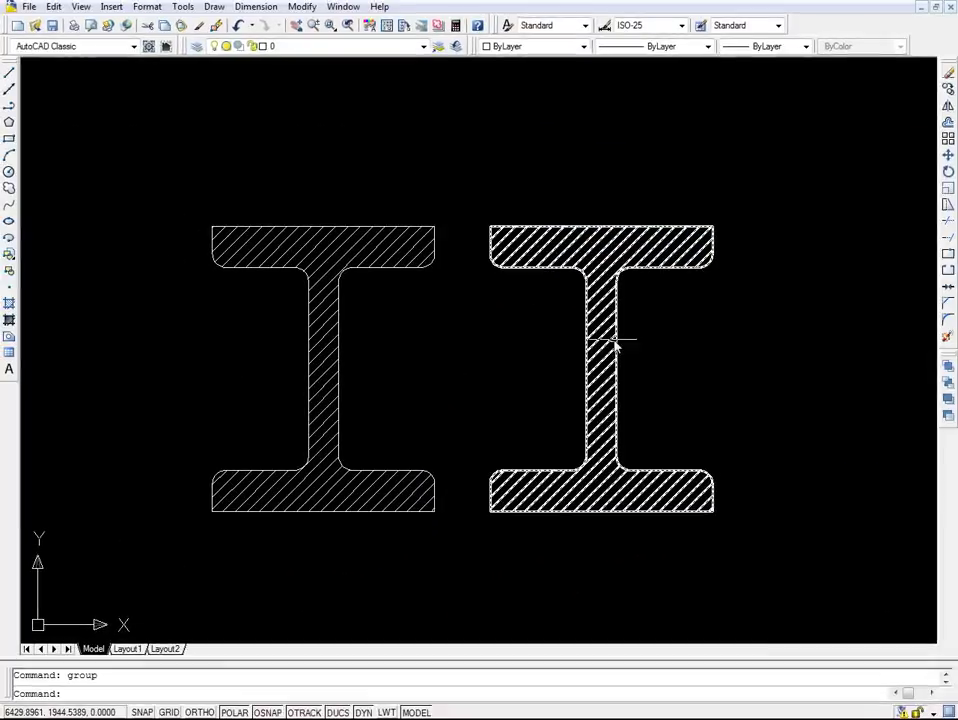
Window-select the right-hand I-beam, erase it, and pan to the remaining beam.
left_click(604, 323)
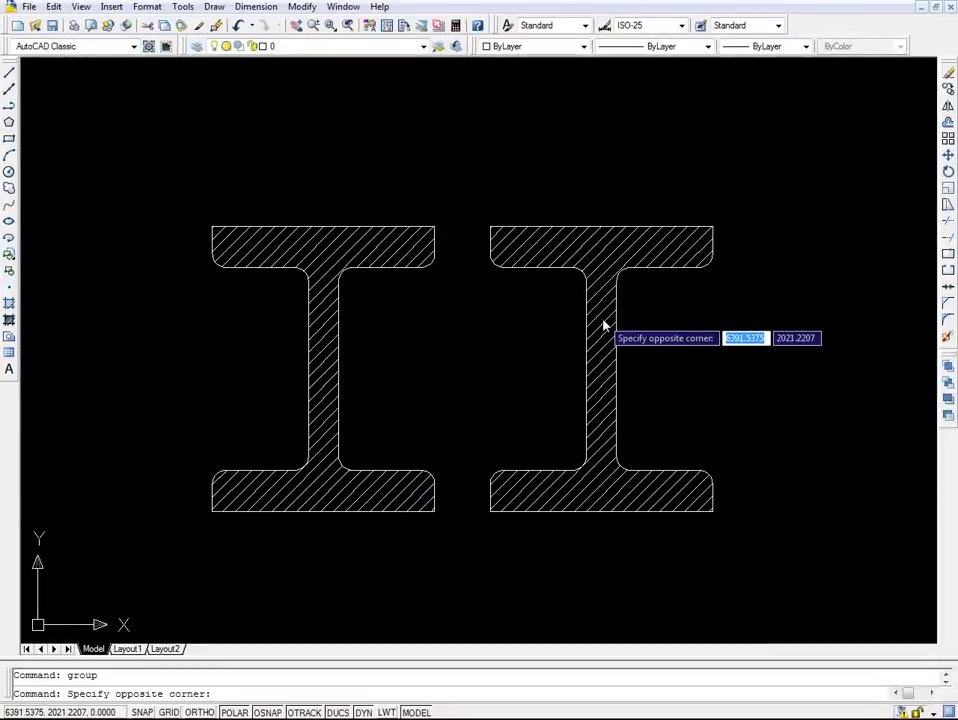
left_click(590, 352)
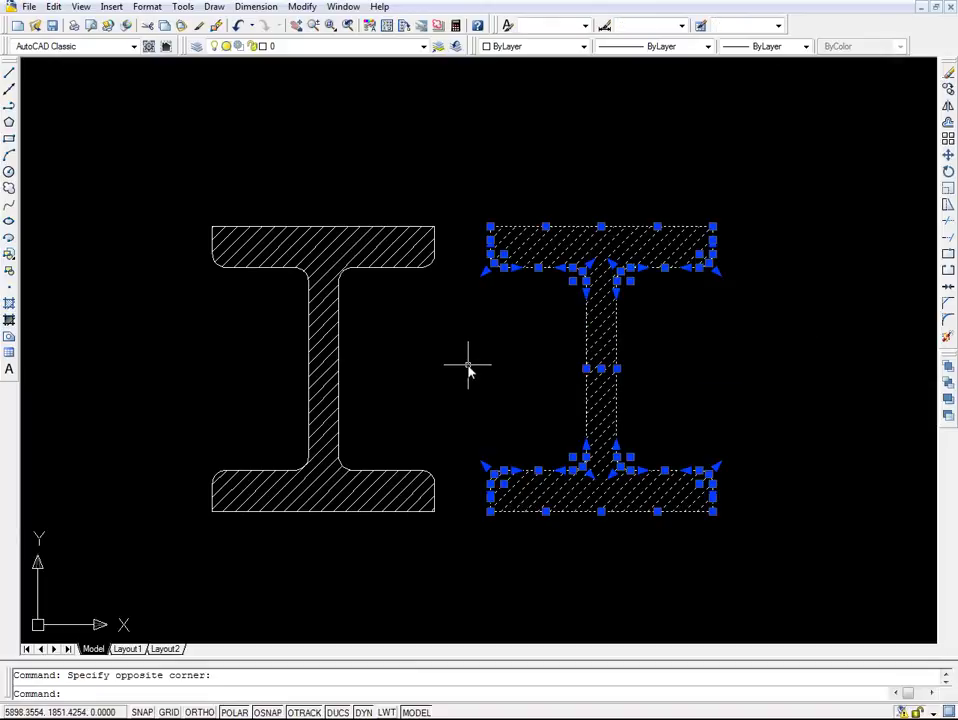
key("Delete")
middle_click_drag(374, 349, 526, 372)
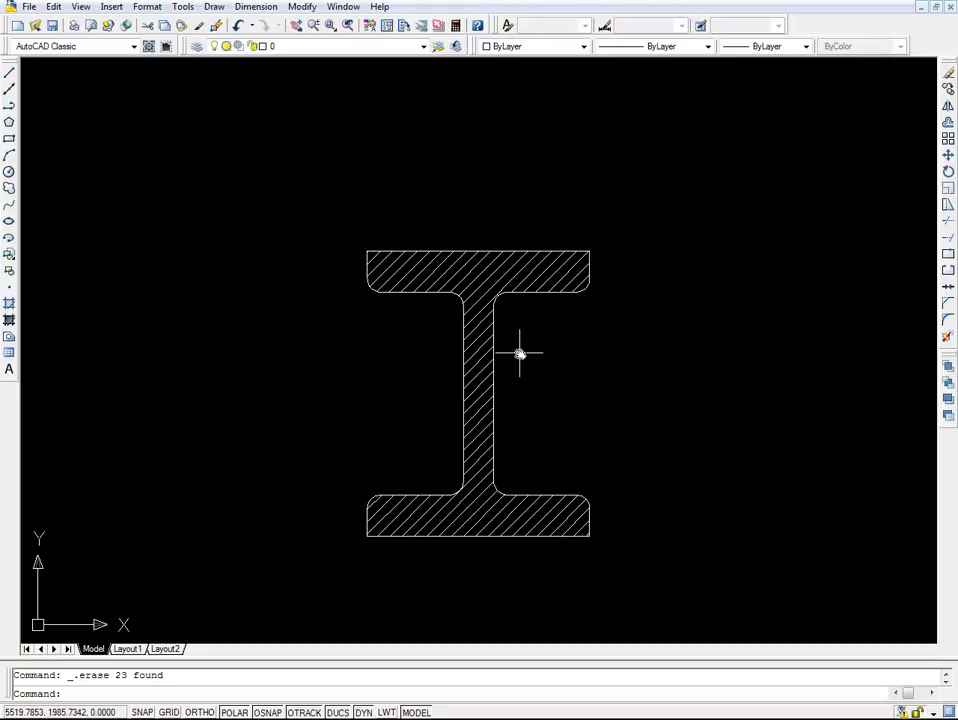
Remove the top flange's top, left and right edges from the I_SECTION group.
type("s")
key("Return")
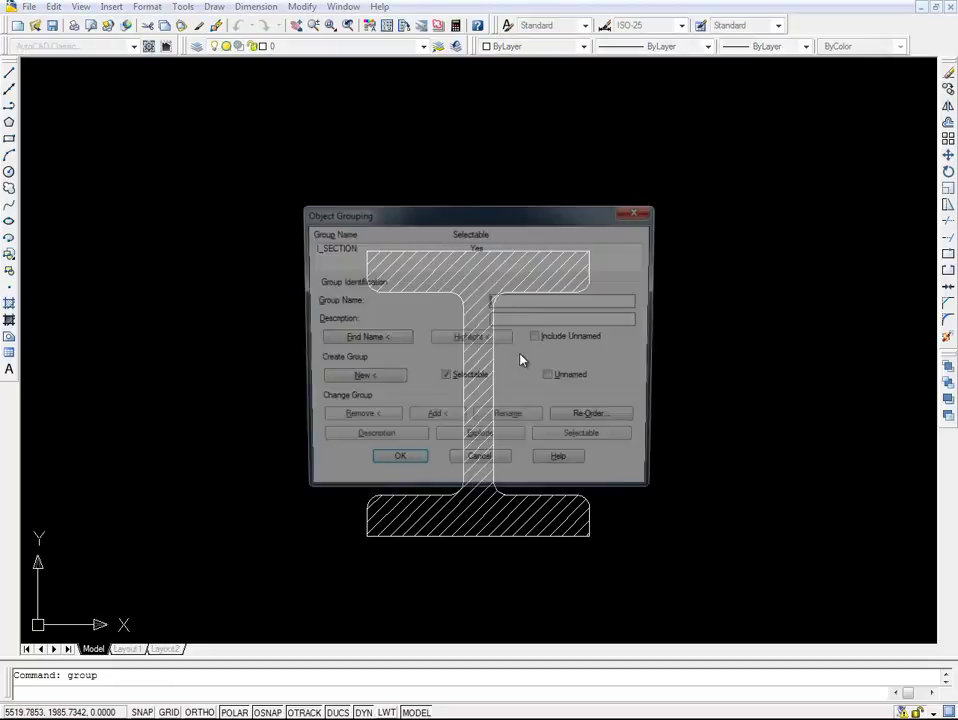
left_click(355, 250)
left_click_drag(468, 212, 640, 214)
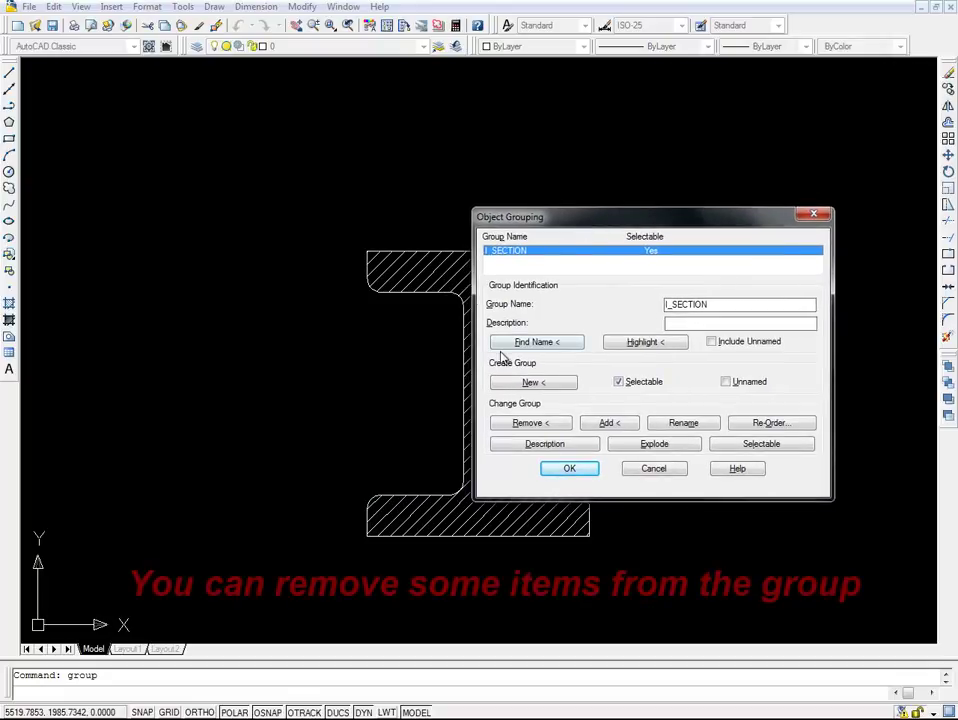
left_click(560, 425)
left_click(521, 251)
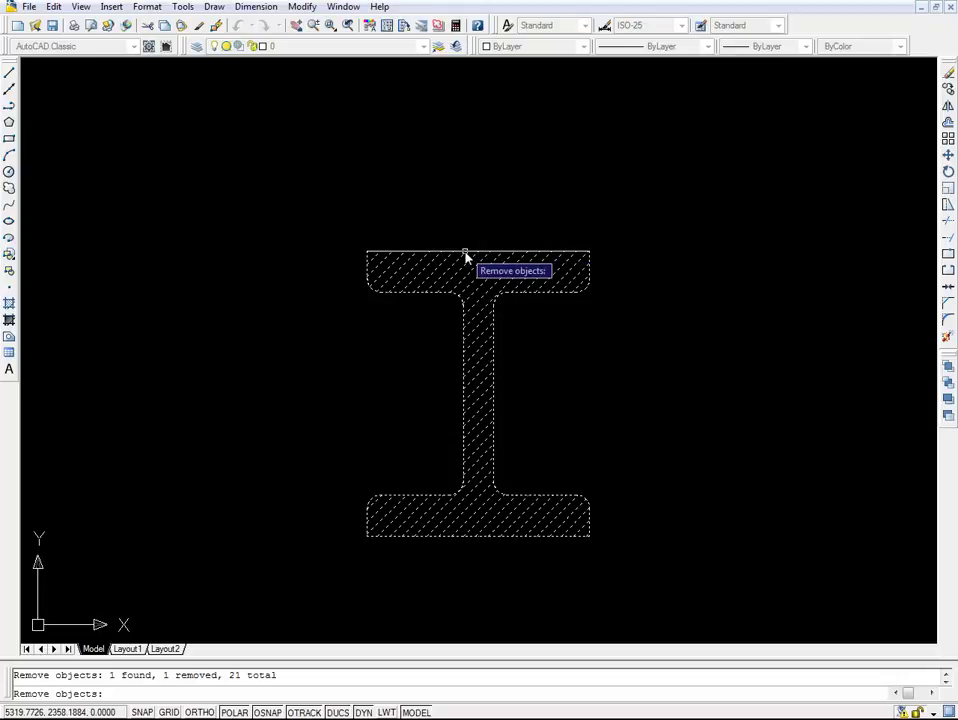
left_click(368, 273)
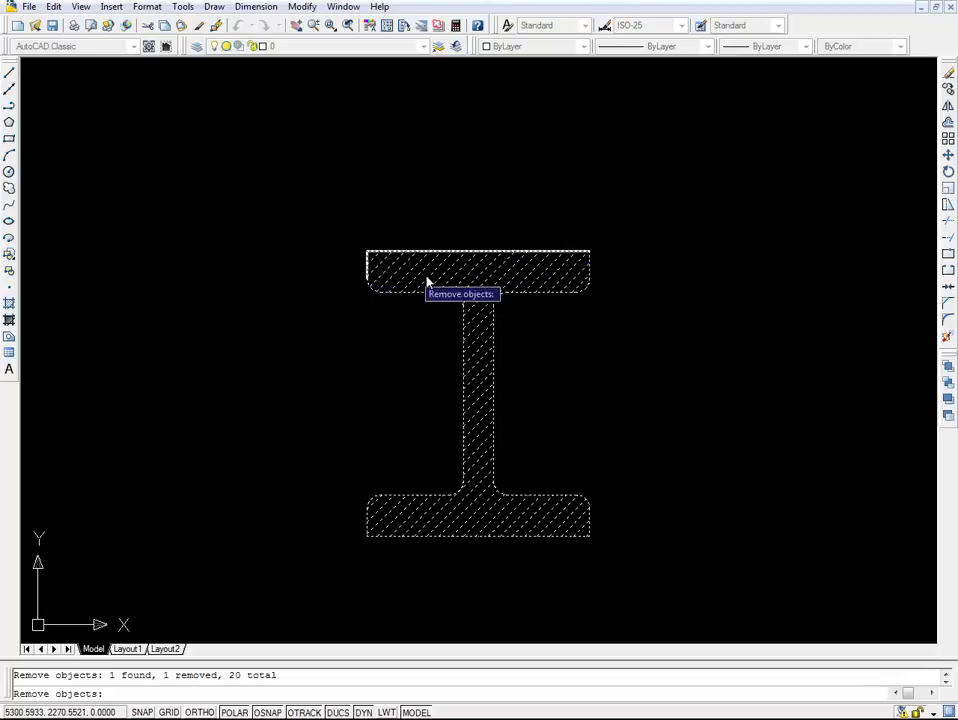
left_click(589, 268)
key("Return")
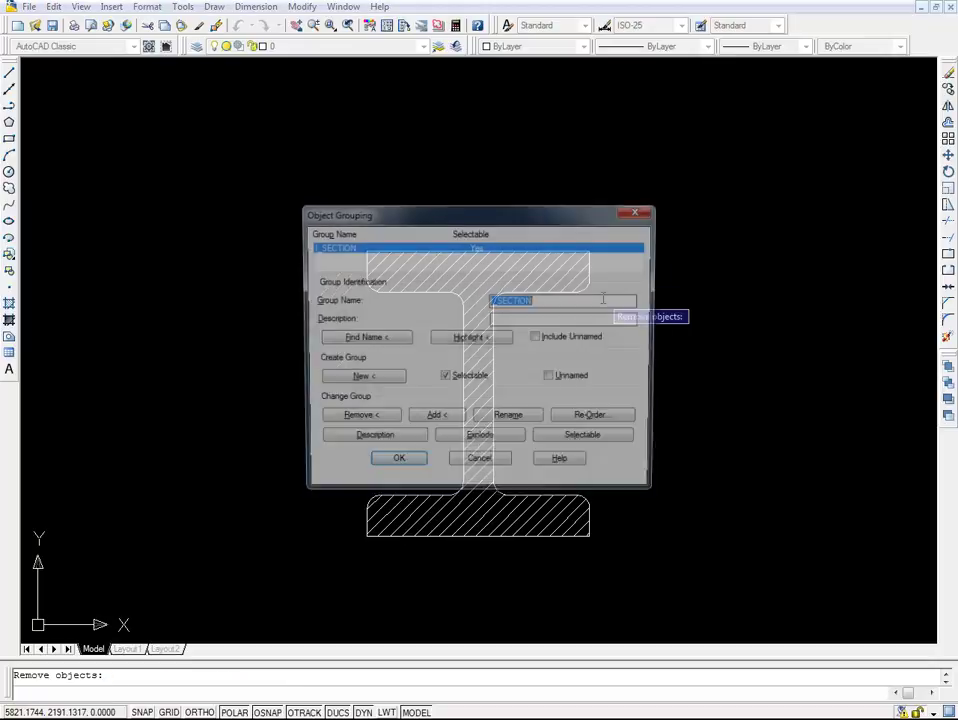
left_click(388, 468)
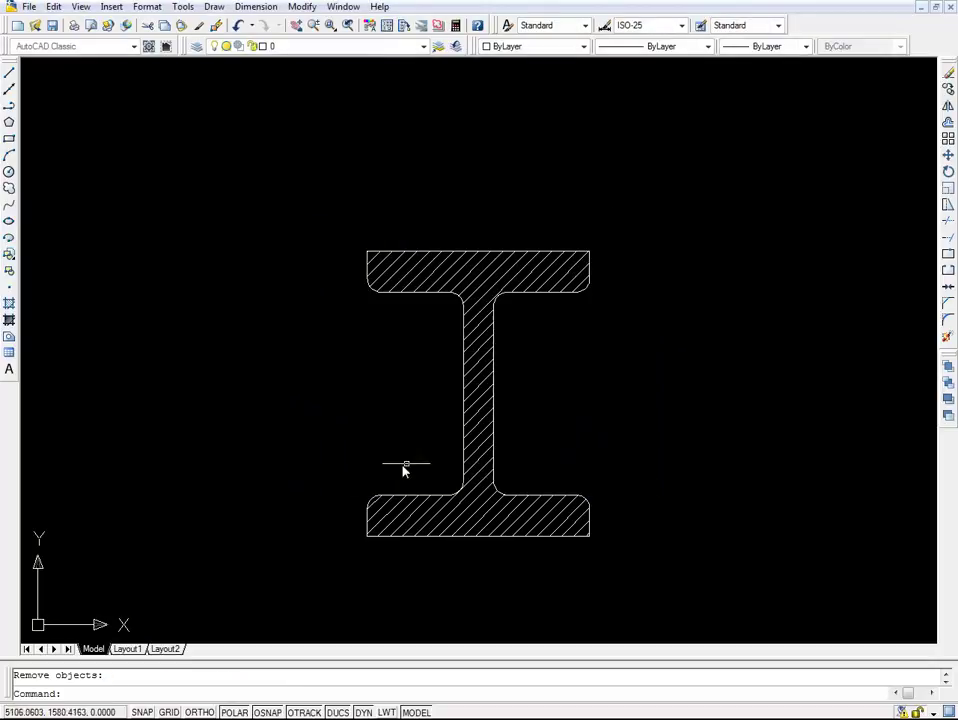
left_click(484, 370)
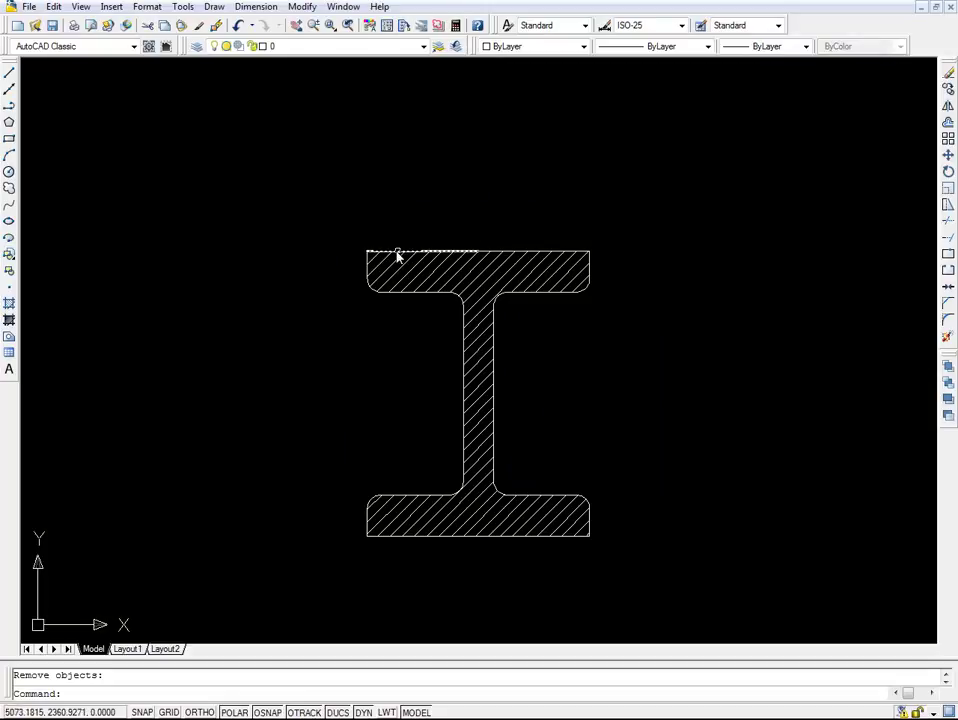
key("Return")
left_click(472, 252)
left_click(423, 252)
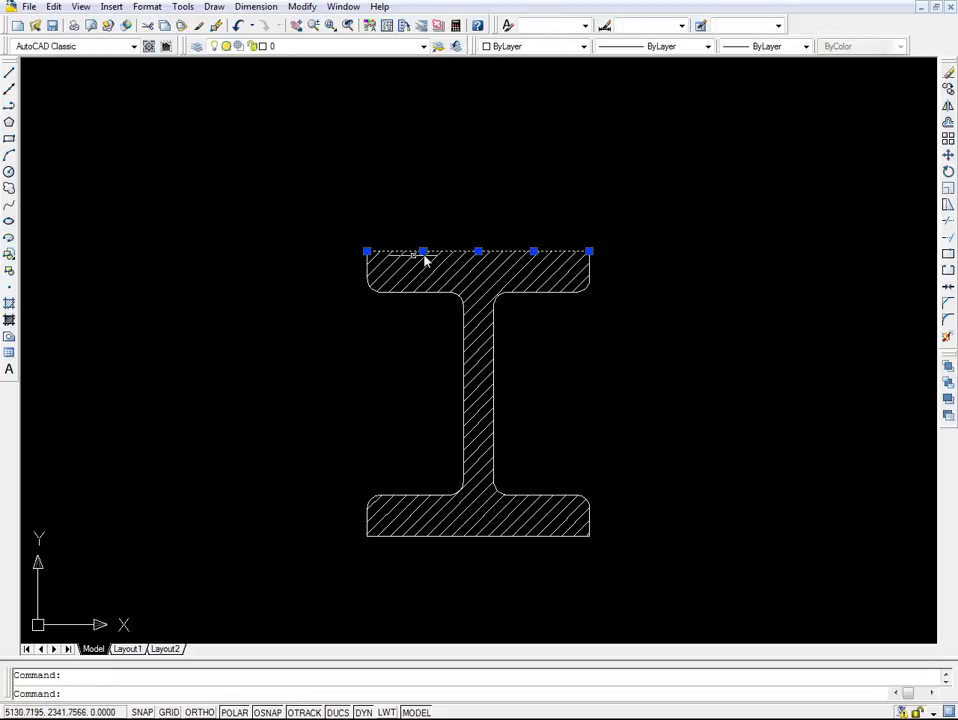
left_click(368, 268)
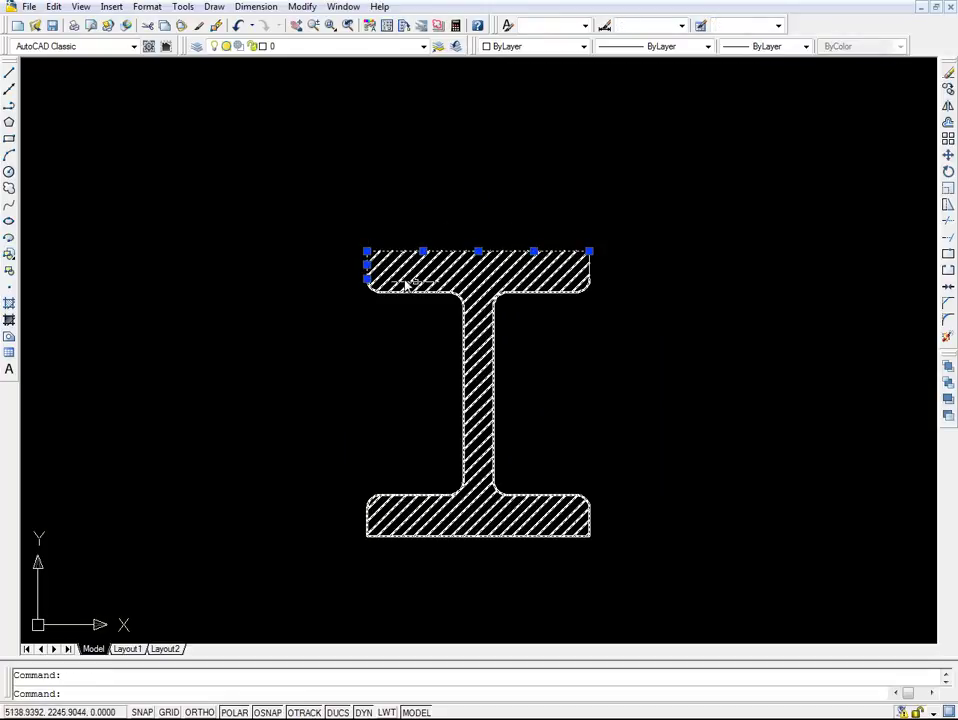
left_click(590, 268)
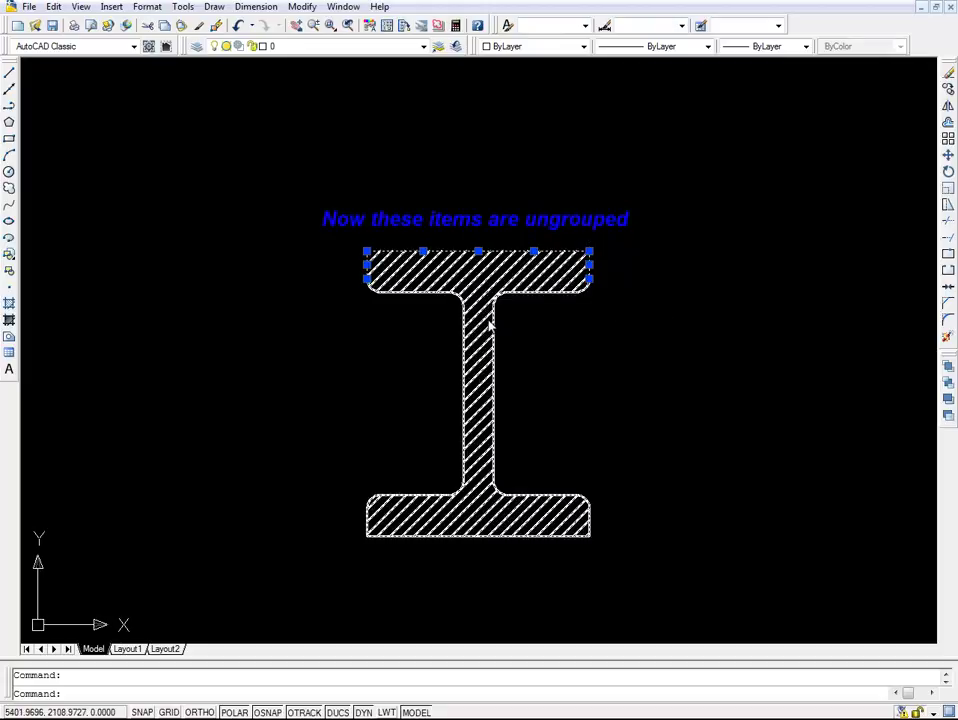
key("ctrl+a")
key("Escape")
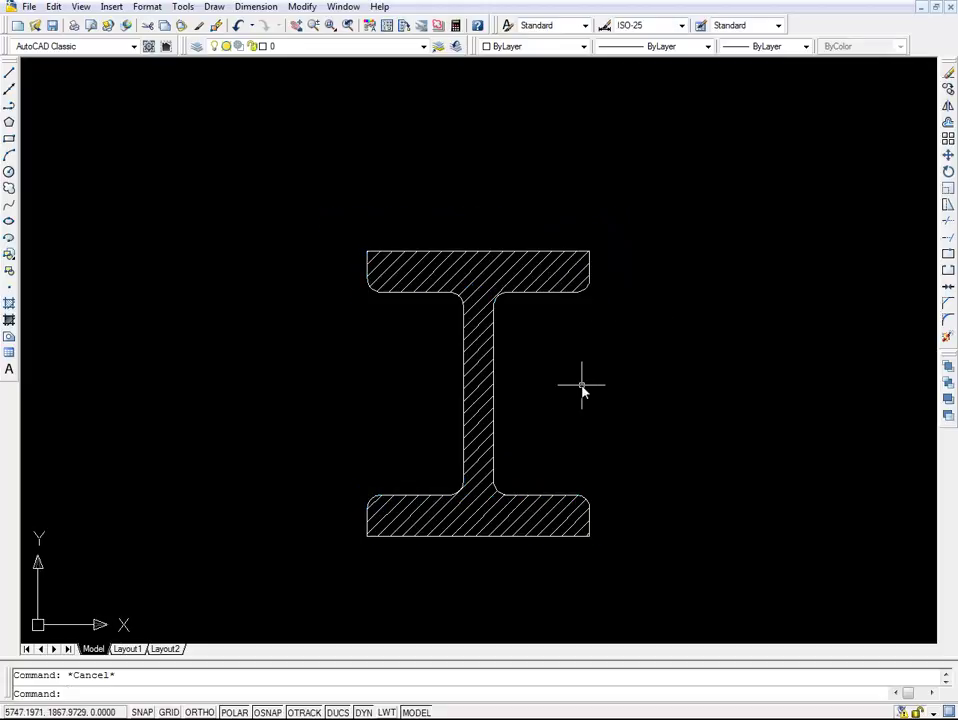
type("grou")
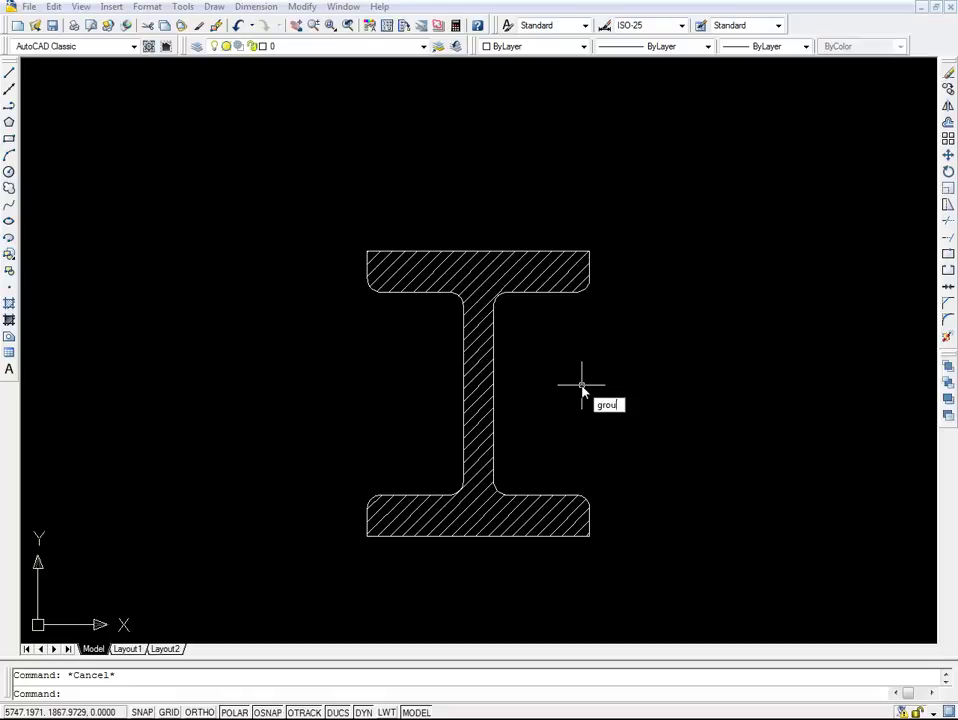
Explode the I_SECTION group in the Object Grouping dialog and confirm.
key("Return")
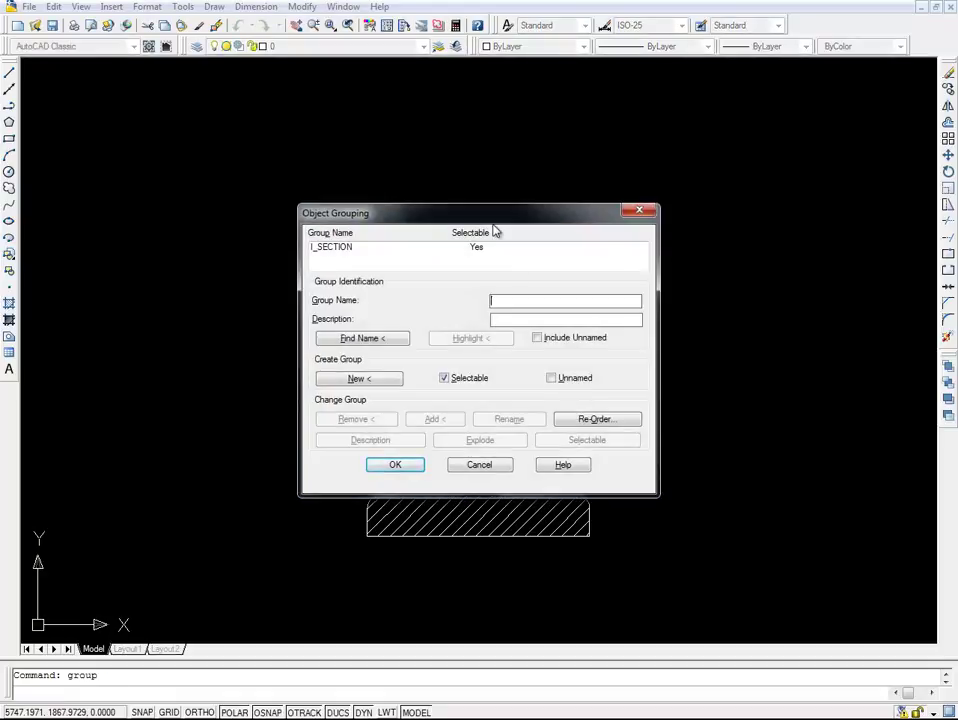
left_click_drag(493, 215, 688, 212)
left_click(527, 249)
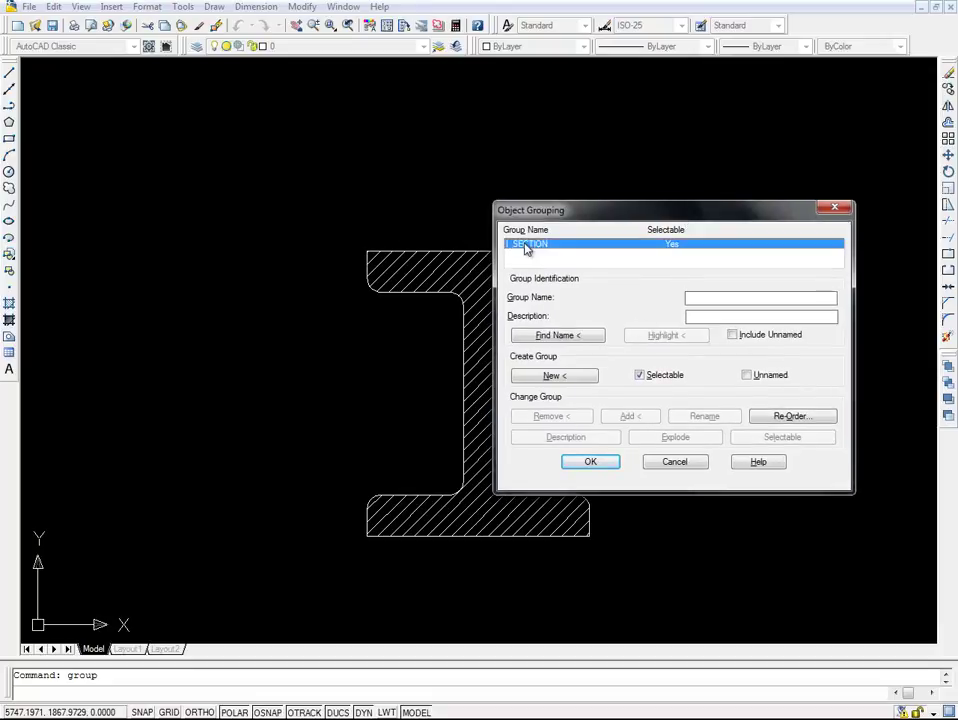
left_click(677, 440)
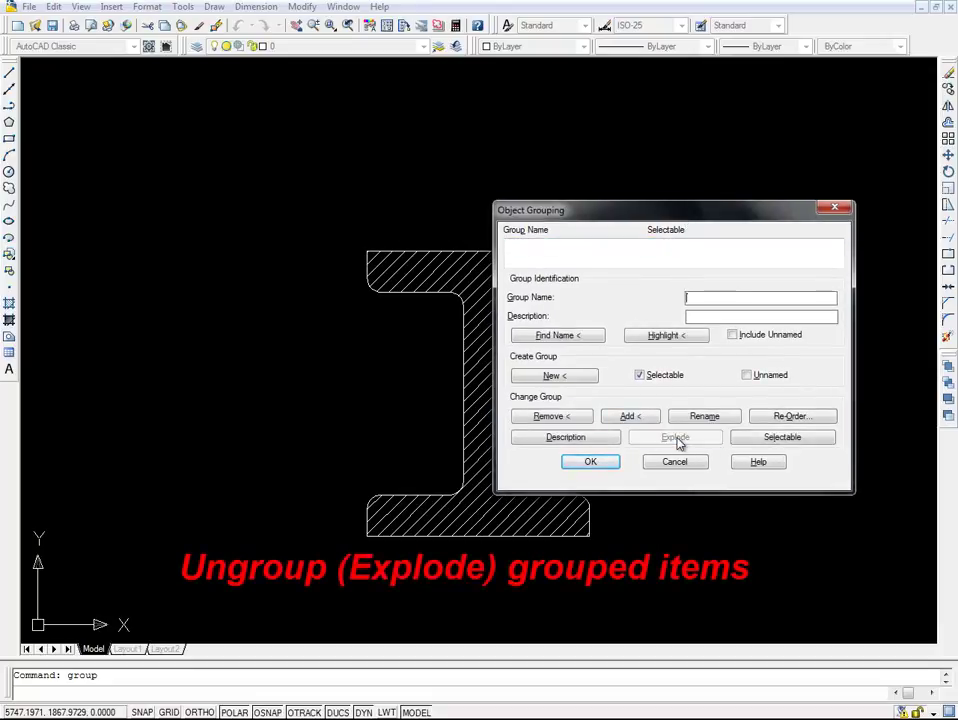
left_click(610, 462)
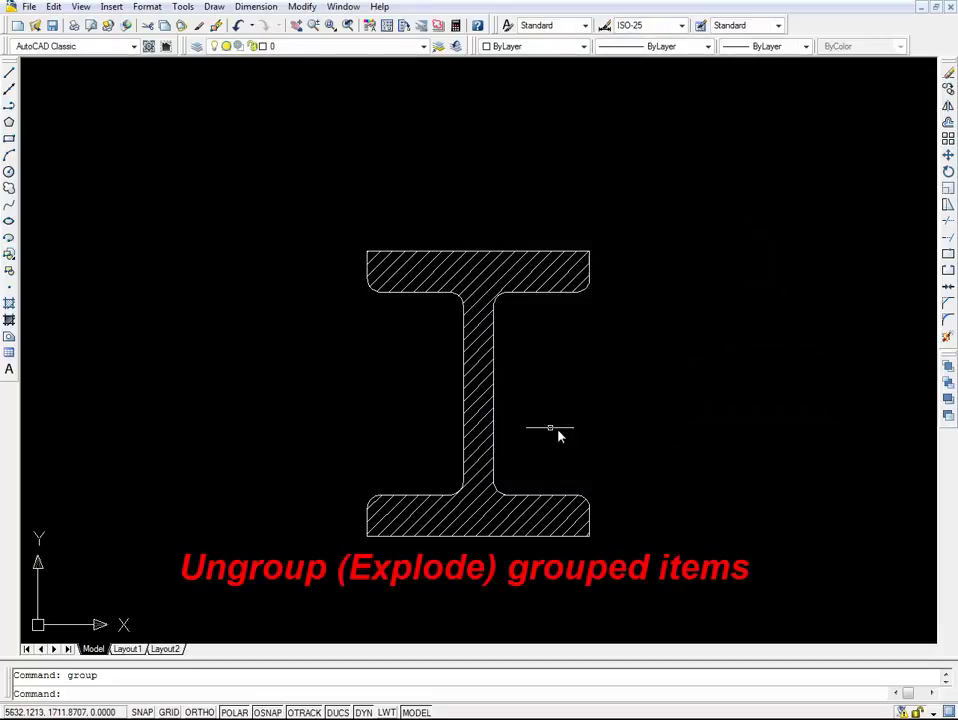
left_click(492, 382)
left_click(526, 299)
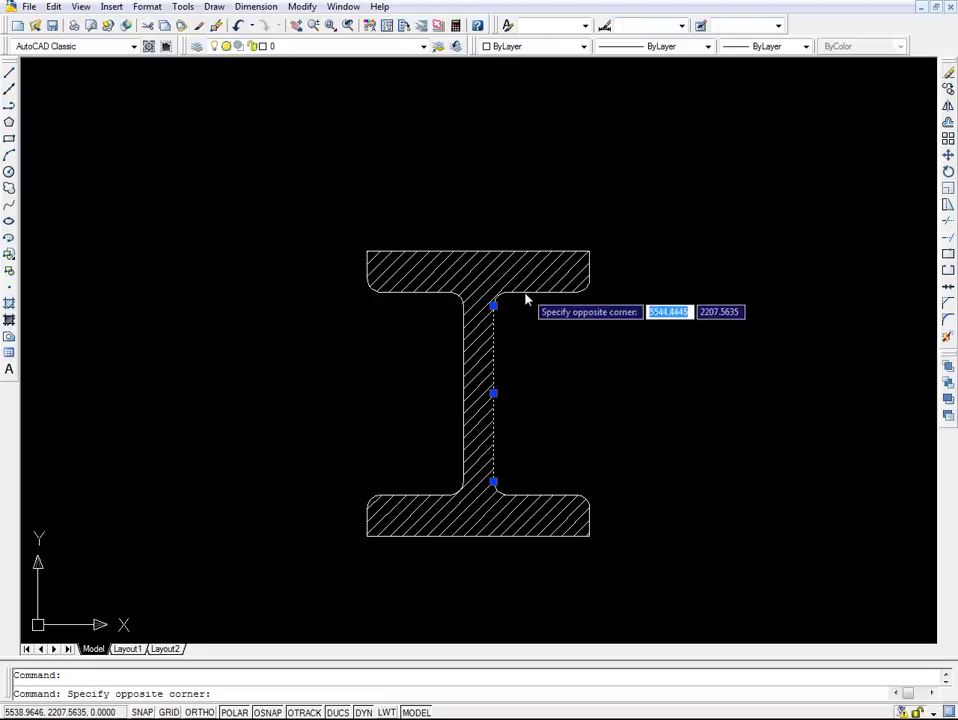
left_click(460, 325)
left_click(463, 330)
left_click(430, 296)
left_click(349, 336)
left_click(650, 212)
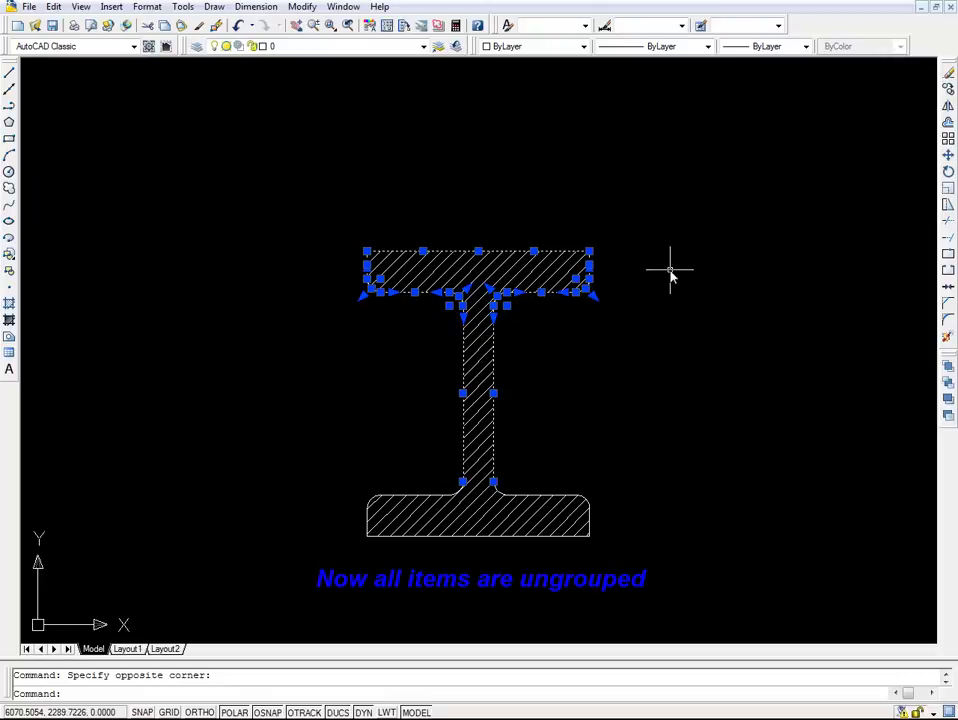
key("Escape")
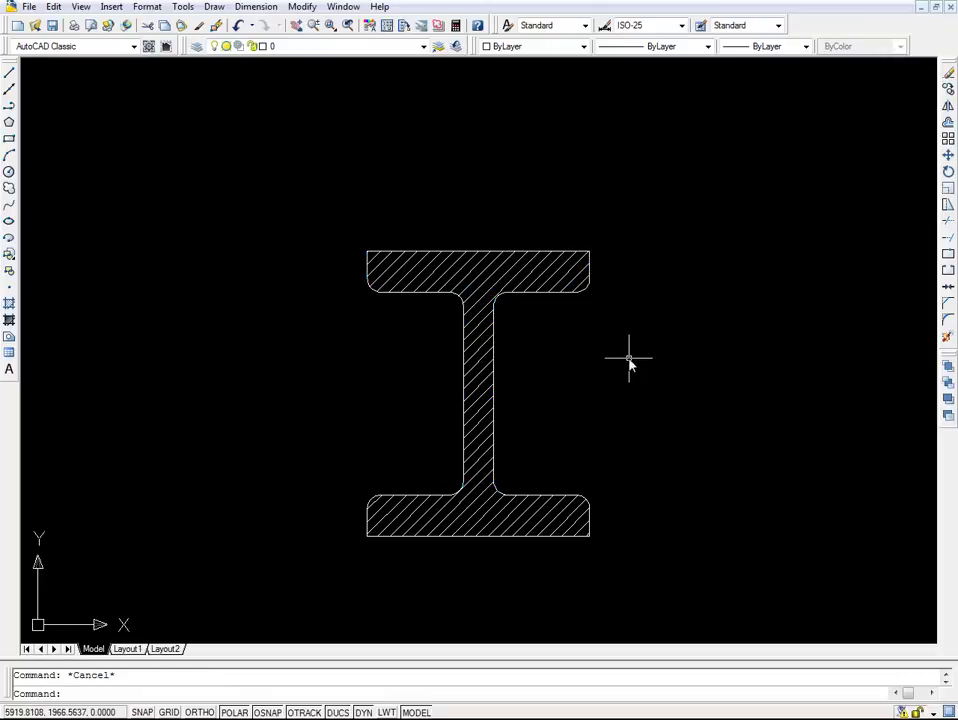